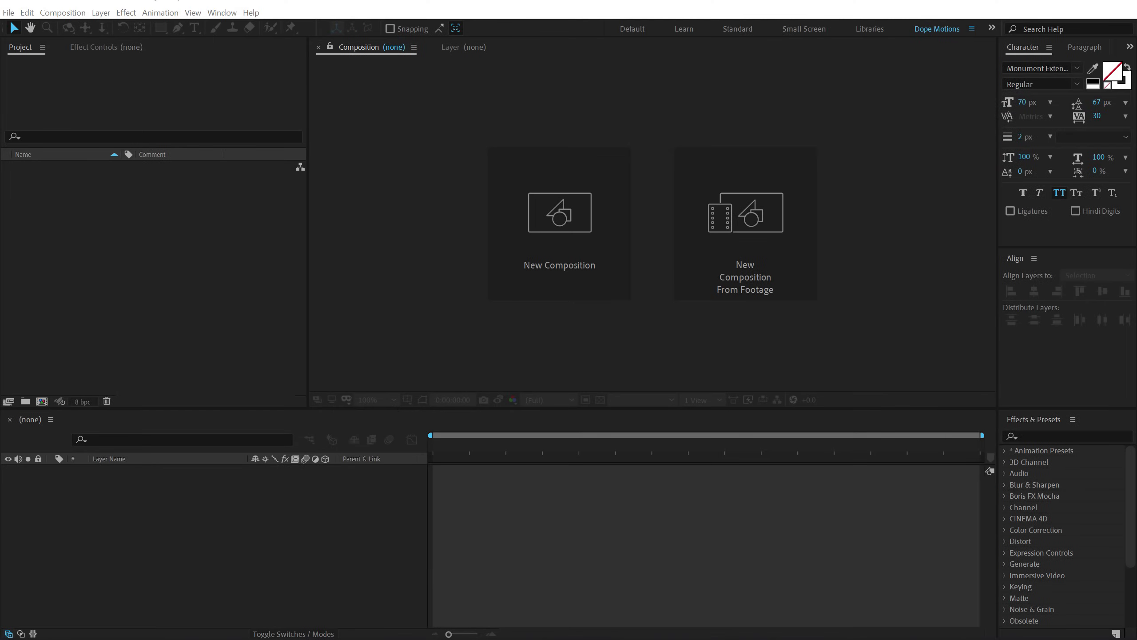
- Create a 10-second 1920x1080 composition named Render
left_click(591, 249)
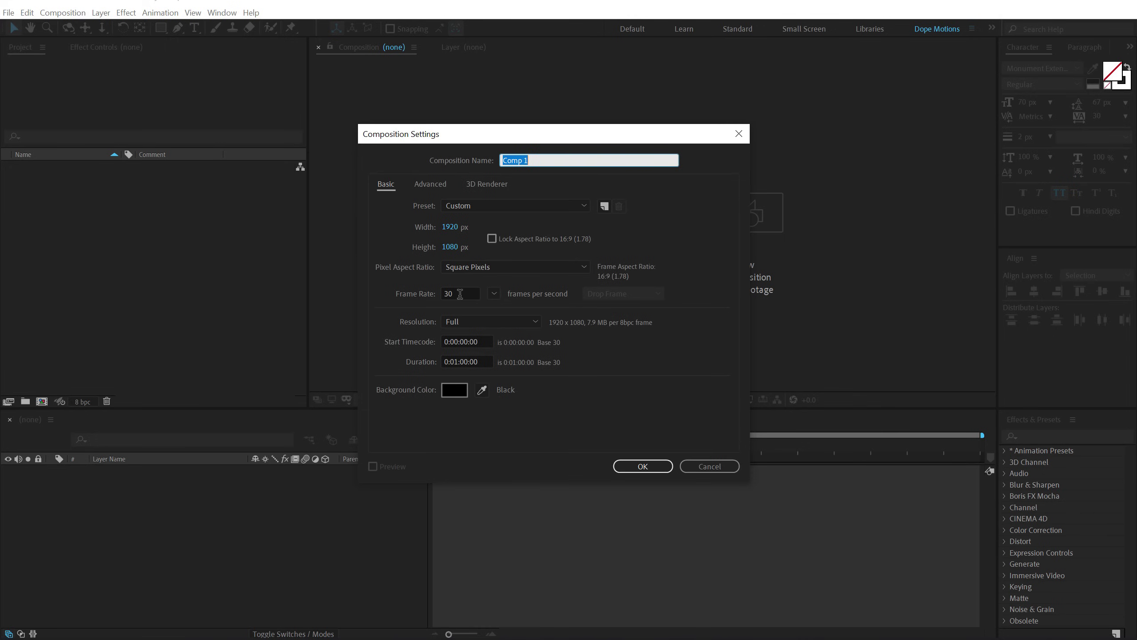
left_click(477, 361)
type("1000")
key("Tab")
left_click_drag(537, 160, 414, 158)
type("Render")
left_click(648, 466)
- Create a second composition named Text with height 150
left_click(42, 401)
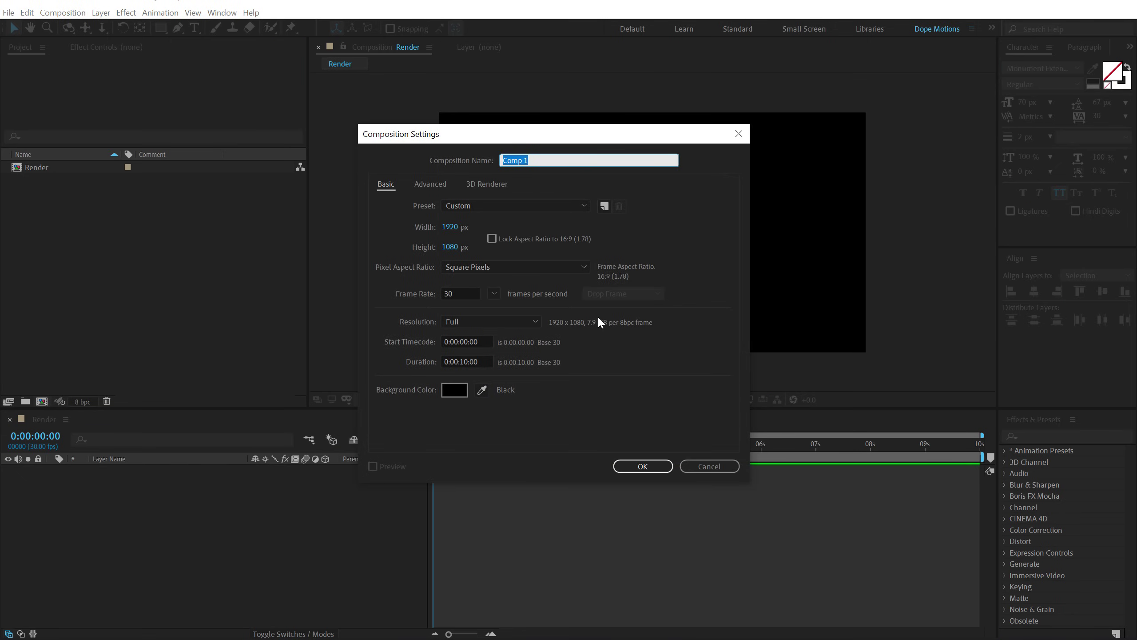
type("Text")
left_click(449, 246)
type("150")
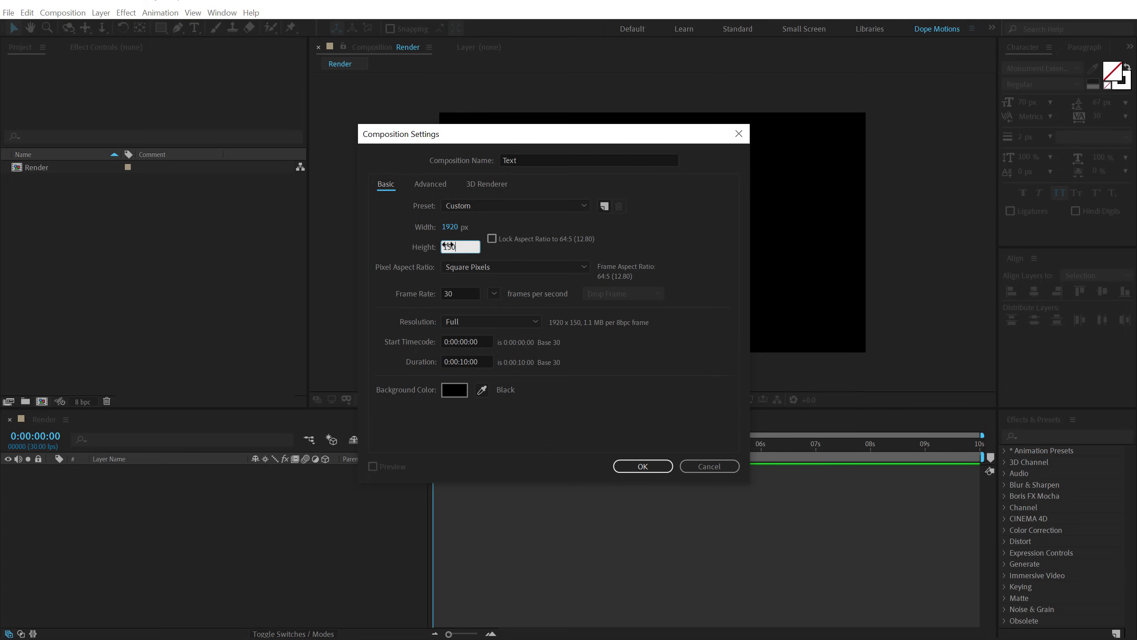
left_click(641, 466)
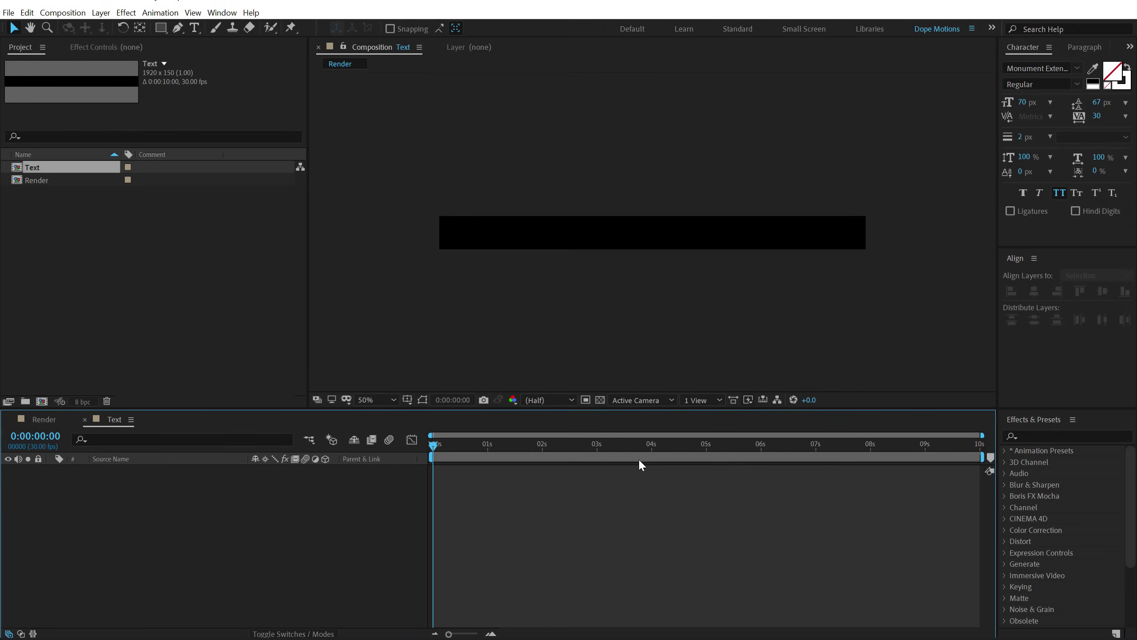
- Type 'typography style is cool as hek' as solid white text, centred horizontally
left_click(194, 28)
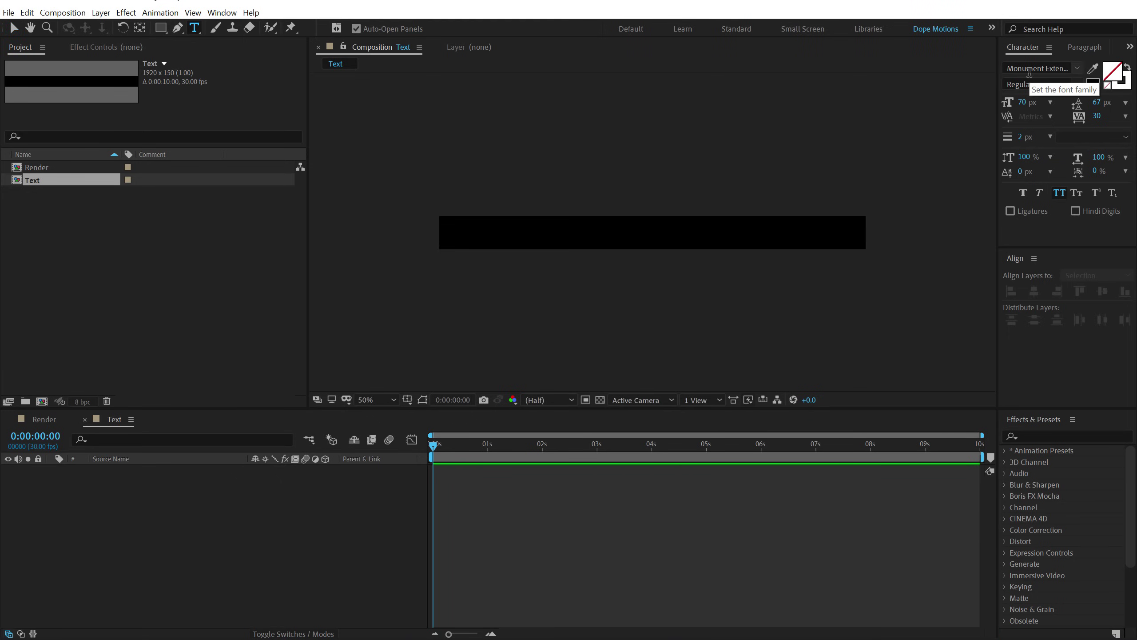
left_click(524, 232)
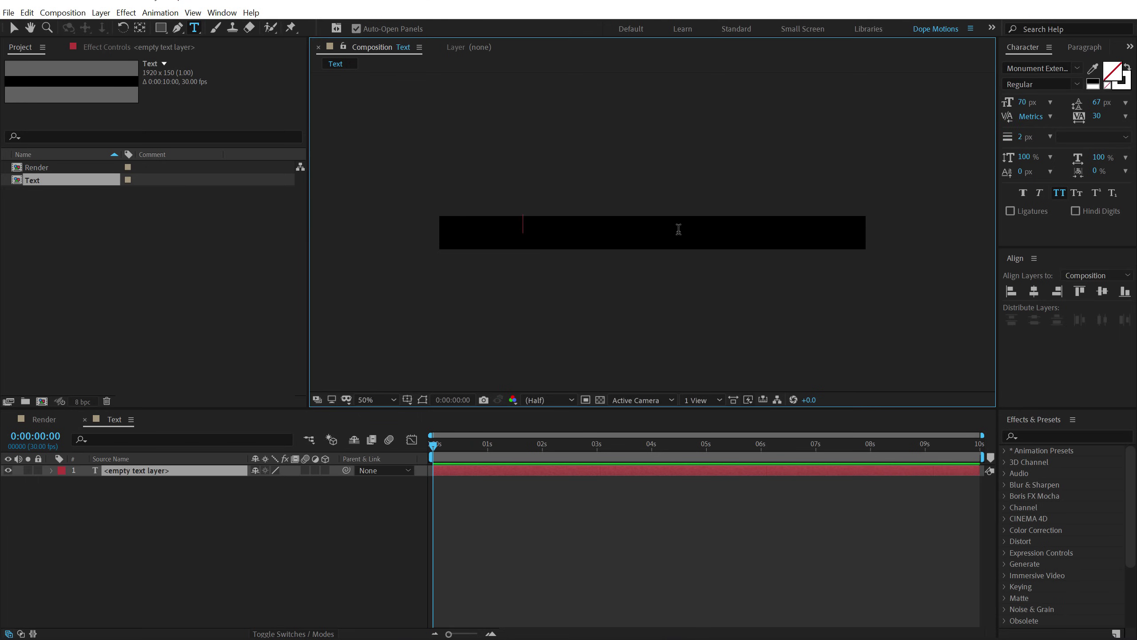
type("typography style is cool as hek")
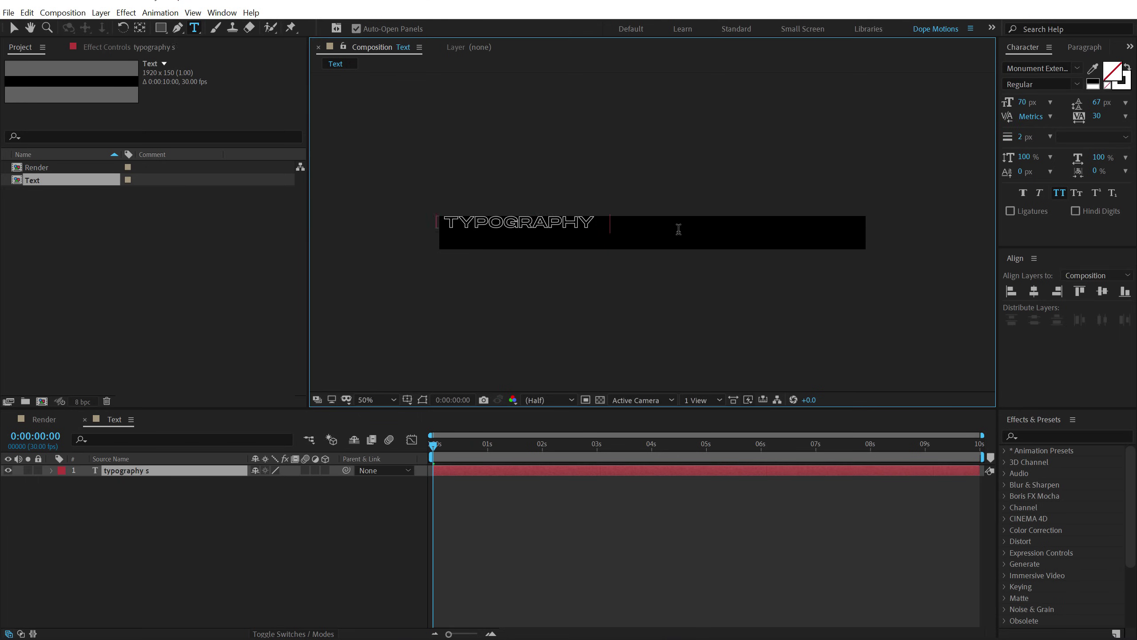
left_click(13, 28)
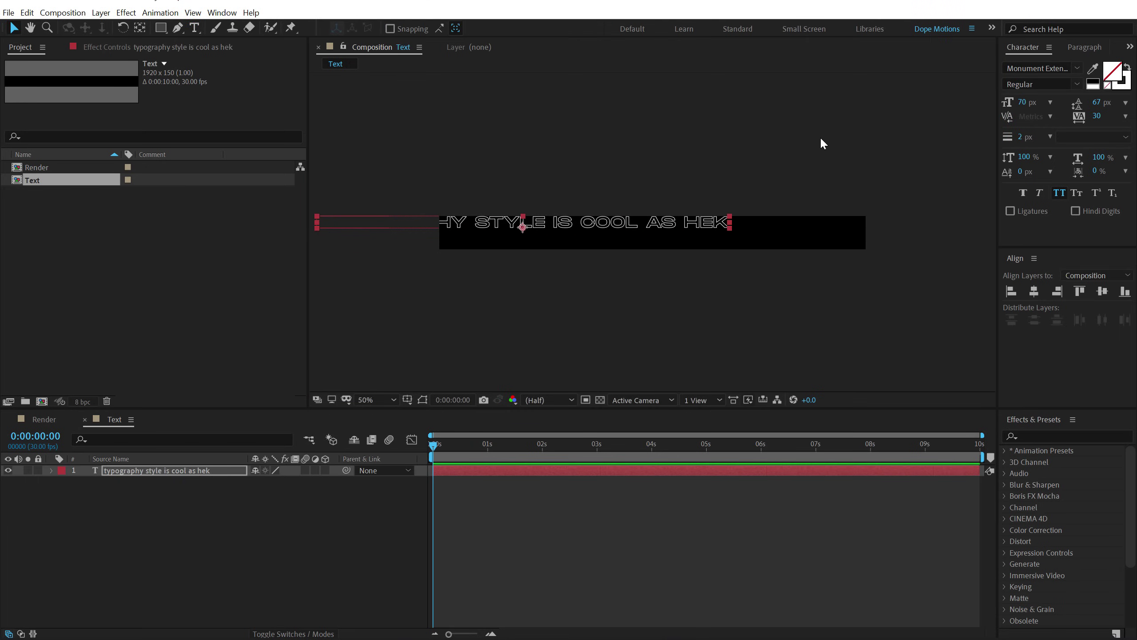
left_click(1127, 67)
left_click(1034, 291)
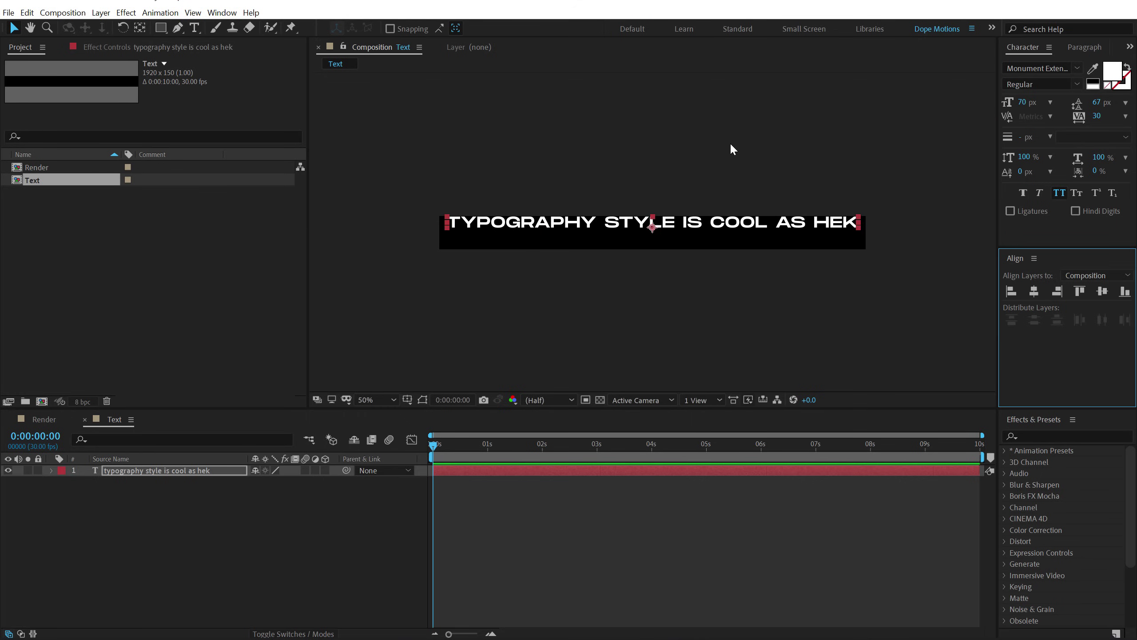
- Duplicate the line, move the copy just below, and make it white outline text
left_click(681, 219)
key("ctrl+d")
left_click_drag(673, 222, 674, 242)
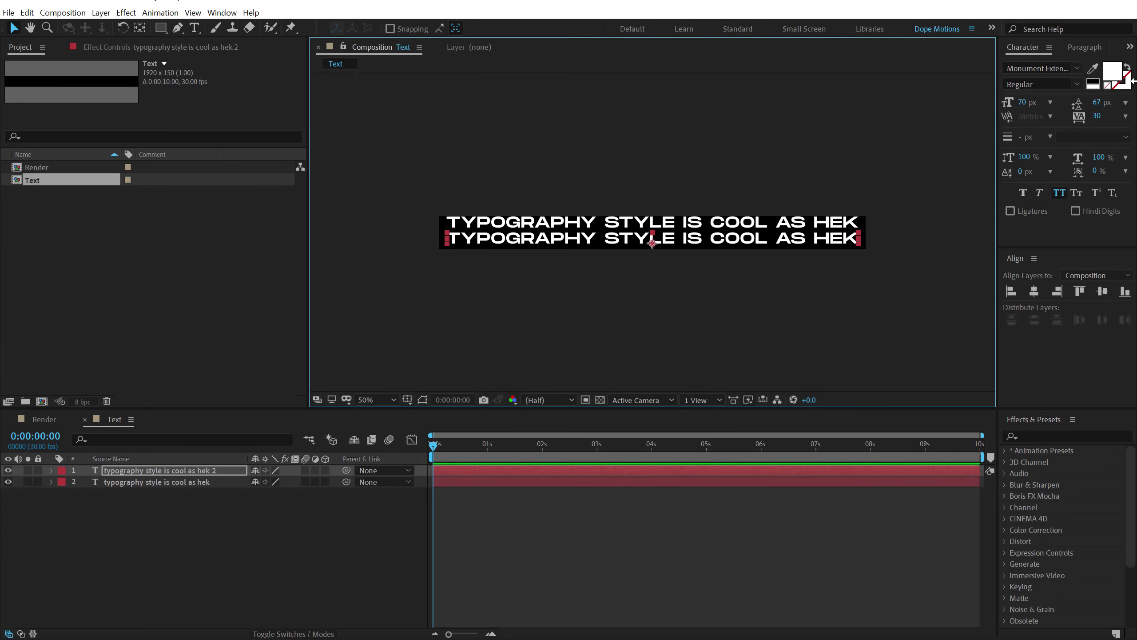
left_click(1127, 69)
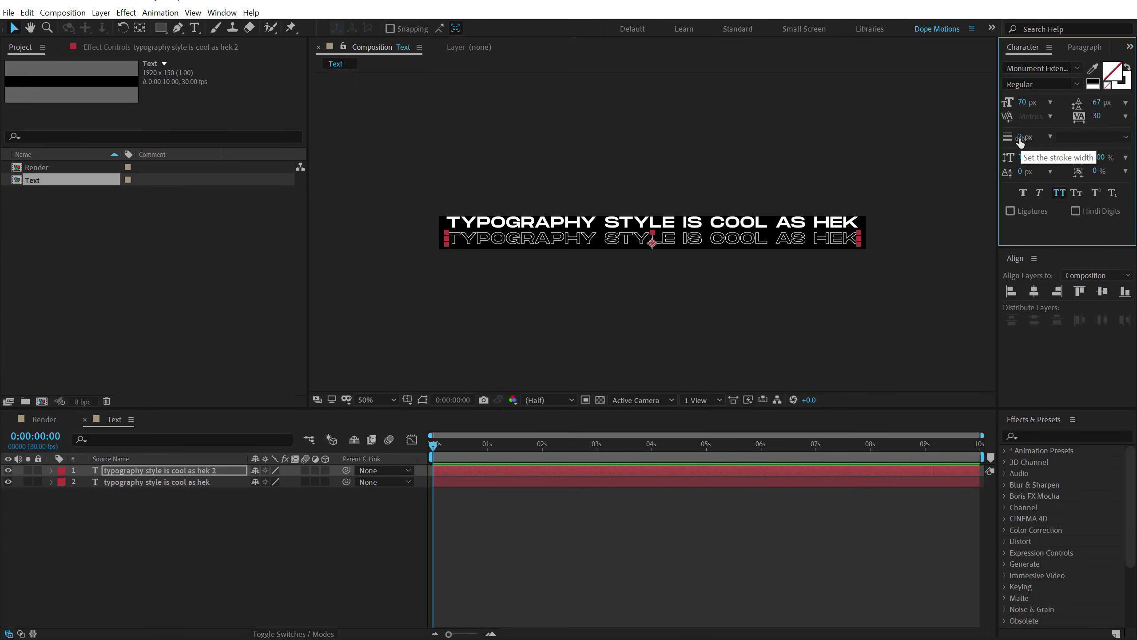
- Show the title/action safe guides and shift both text lines down together
scroll(717, 202, "up", 2)
scroll(545, 225, "up", 2)
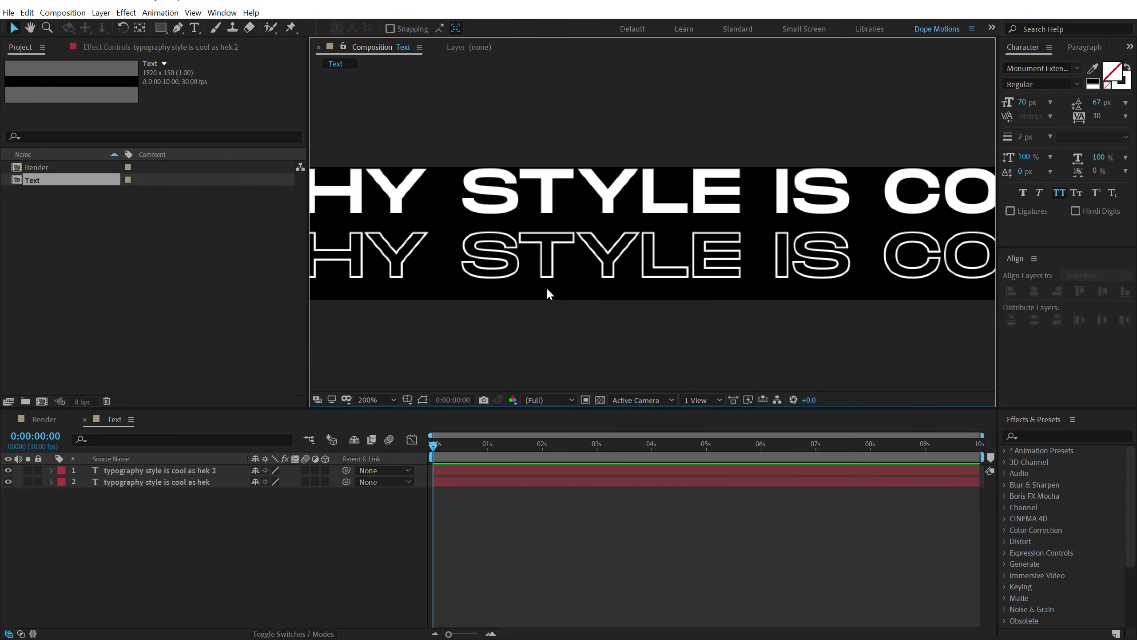
left_click(422, 400)
left_click(448, 411)
left_click_drag(670, 116, 722, 309)
left_click_drag(700, 203, 702, 212)
left_click(638, 302)
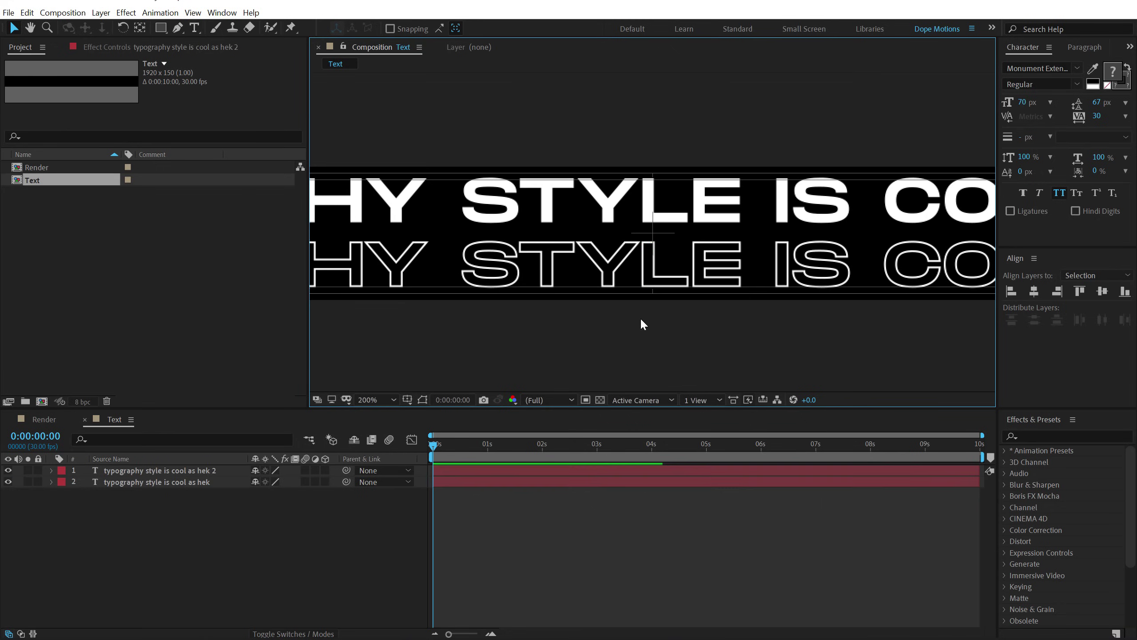
key("comma")
key("comma")
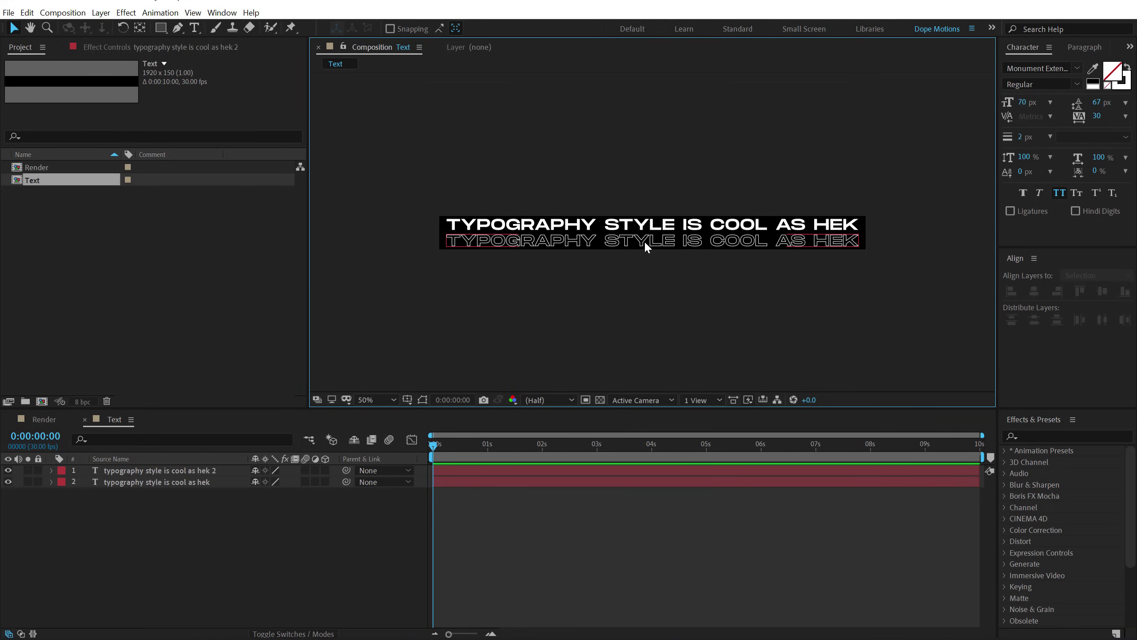
- Make a 1920x1080 comp called Motion Tile and drag the Text comp into its timeline
left_click(129, 343)
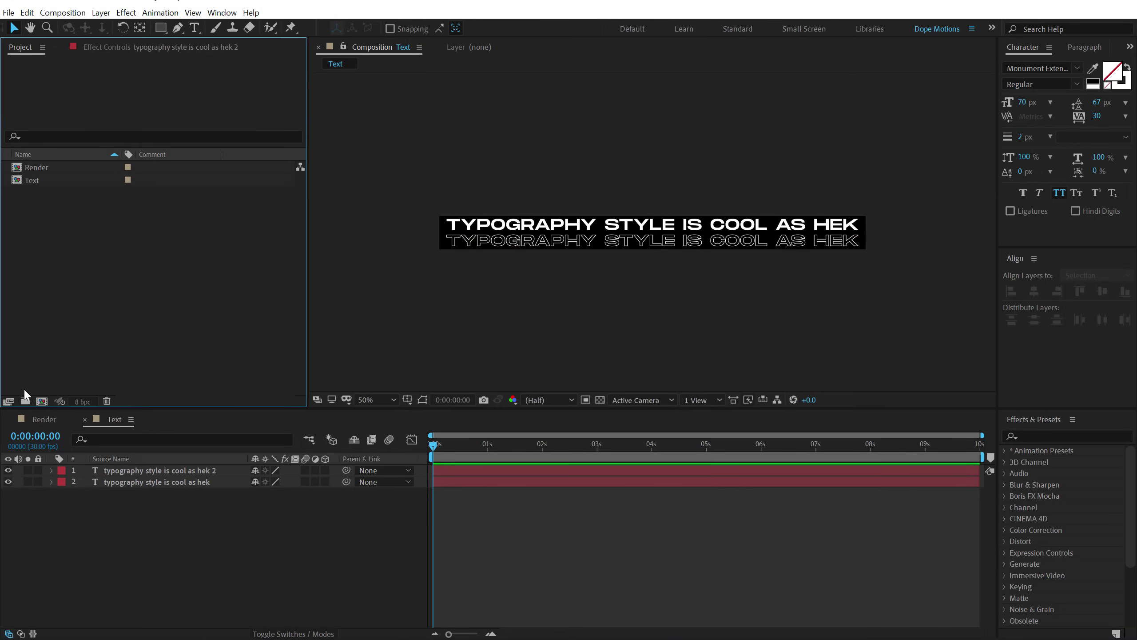
left_click(41, 402)
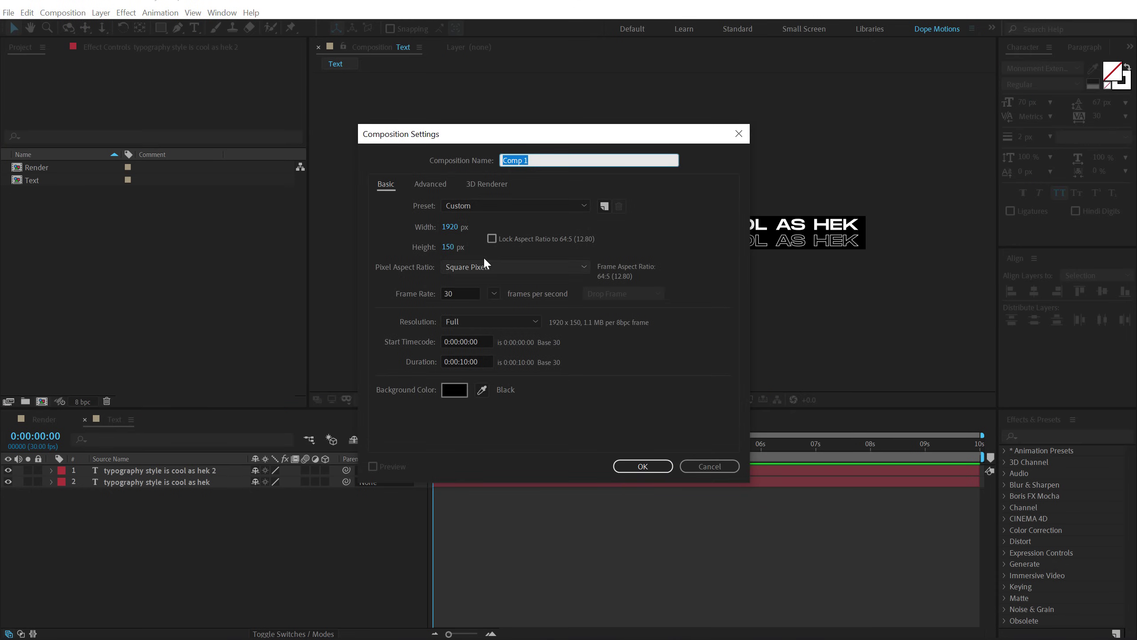
left_click(448, 247)
type("1080")
left_click_drag(582, 161, 366, 166)
type("Motion Tile")
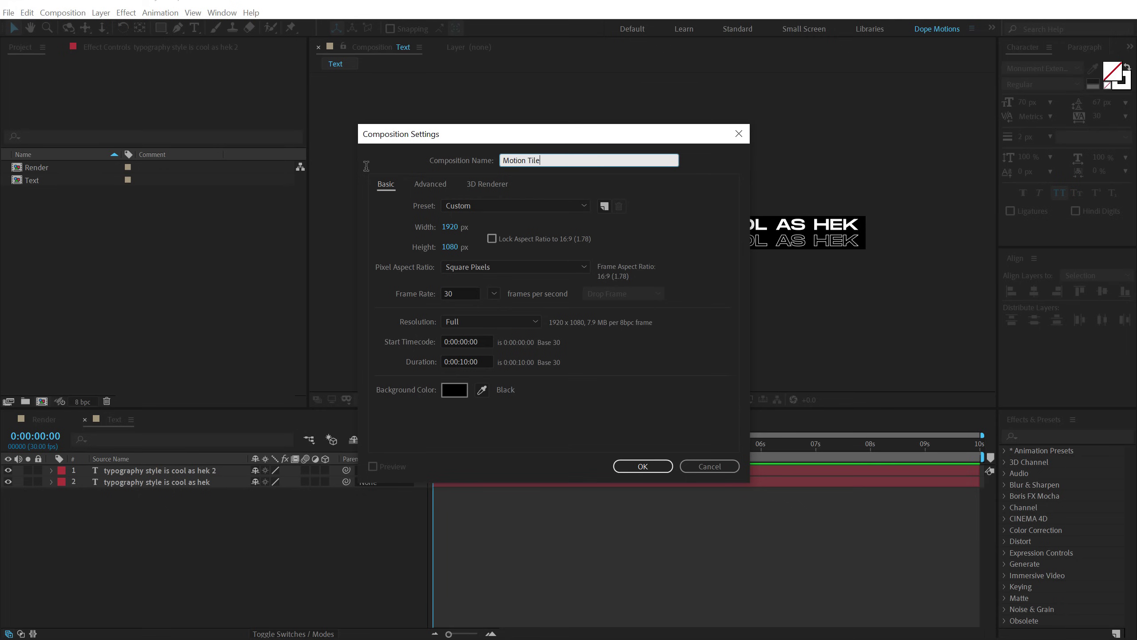
left_click(641, 467)
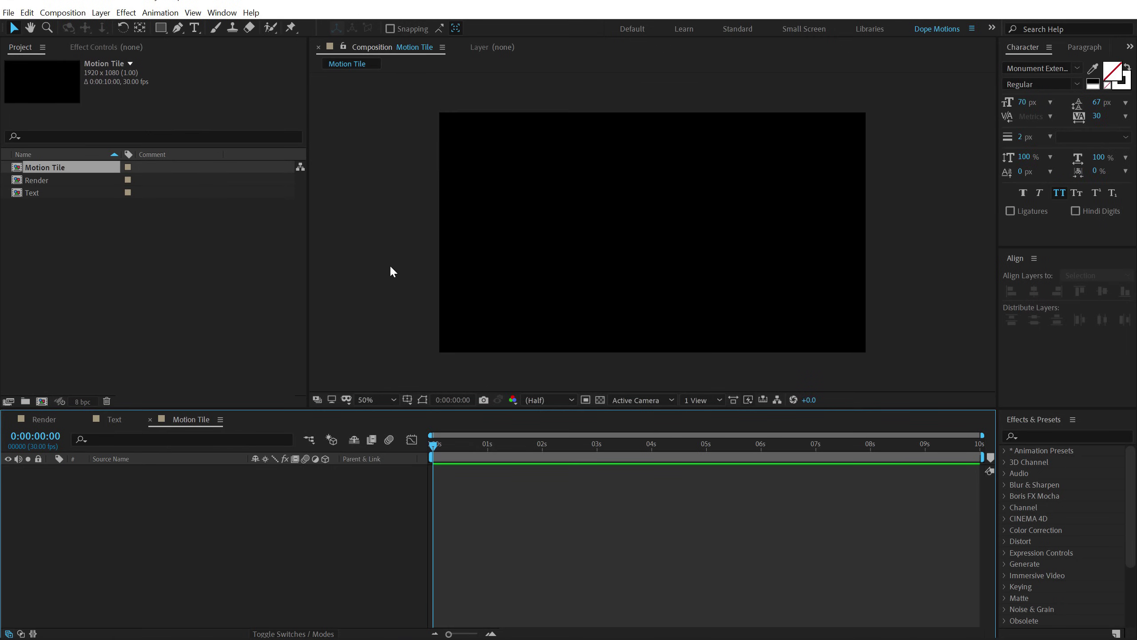
left_click_drag(40, 191, 105, 512)
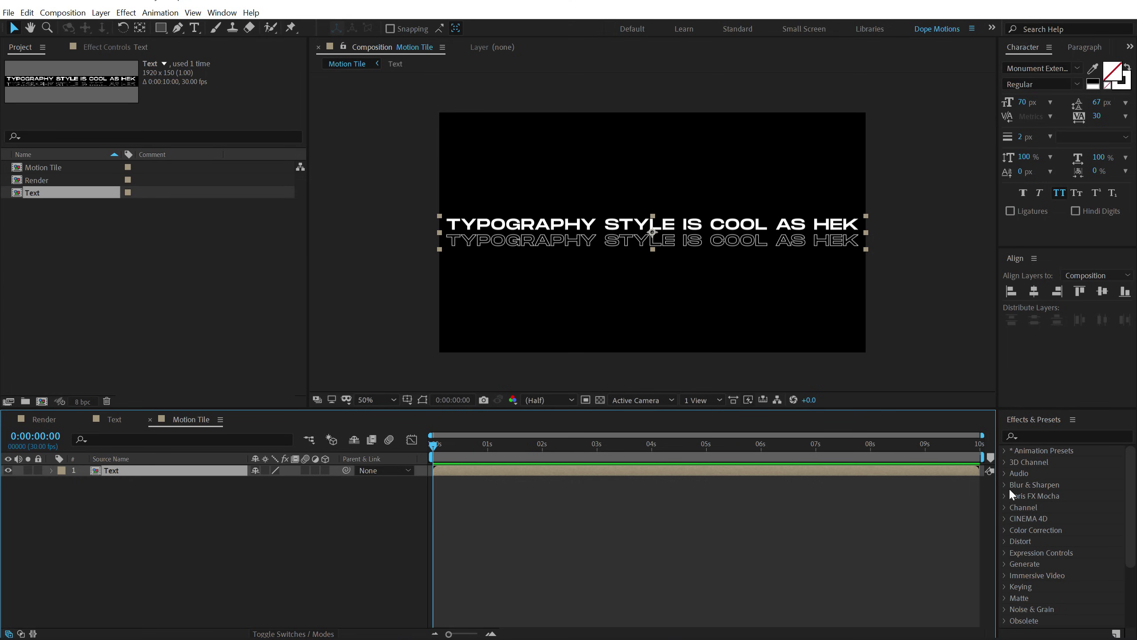
- Apply Motion Tile to the Text layer with Output Height 750, leaving Mirror Edges off
left_click(1035, 436)
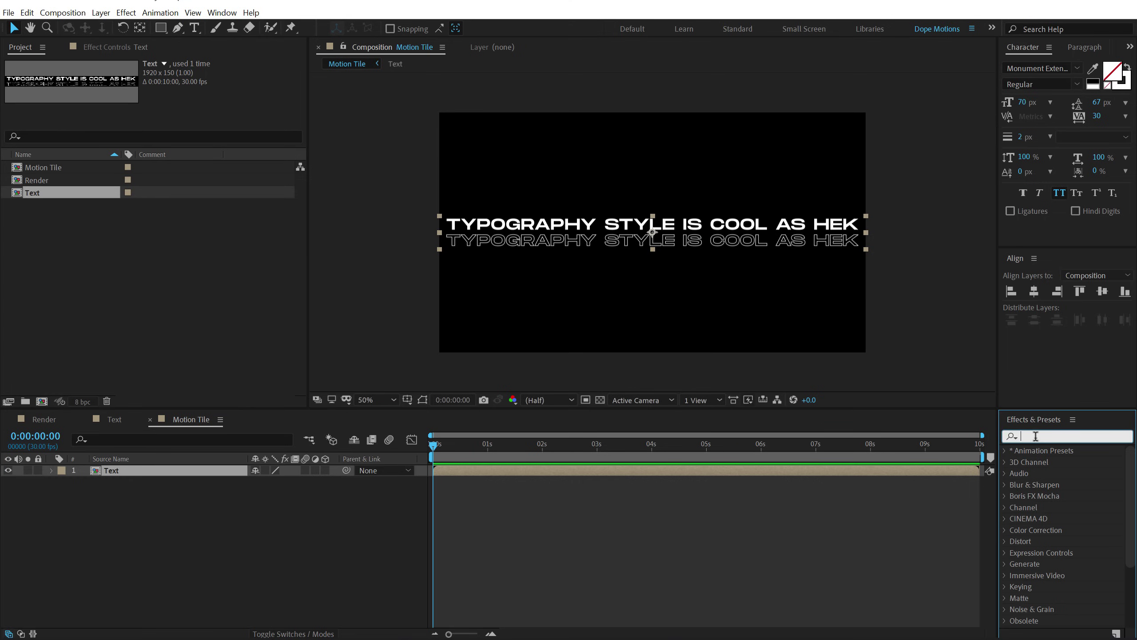
type("motion")
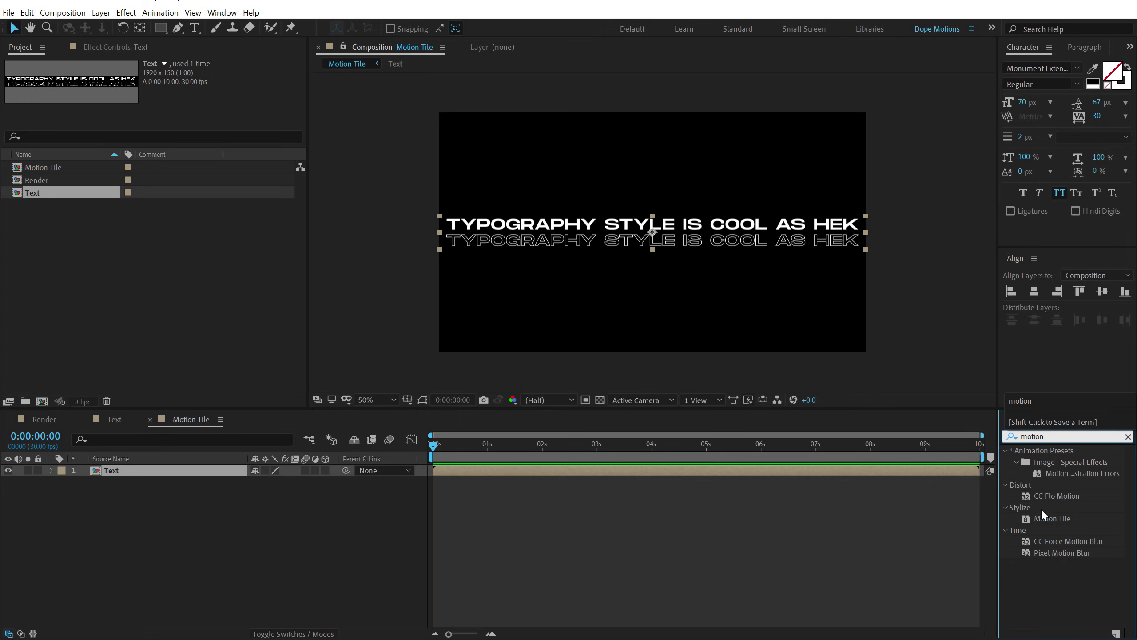
left_click_drag(1045, 516, 117, 480)
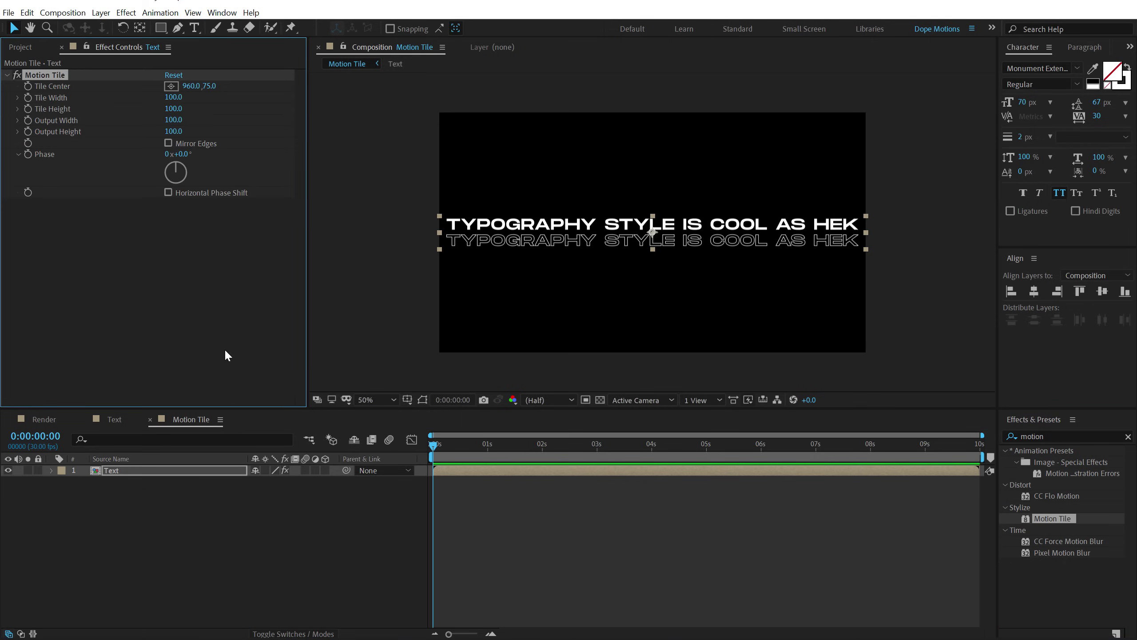
left_click_drag(172, 130, 206, 127)
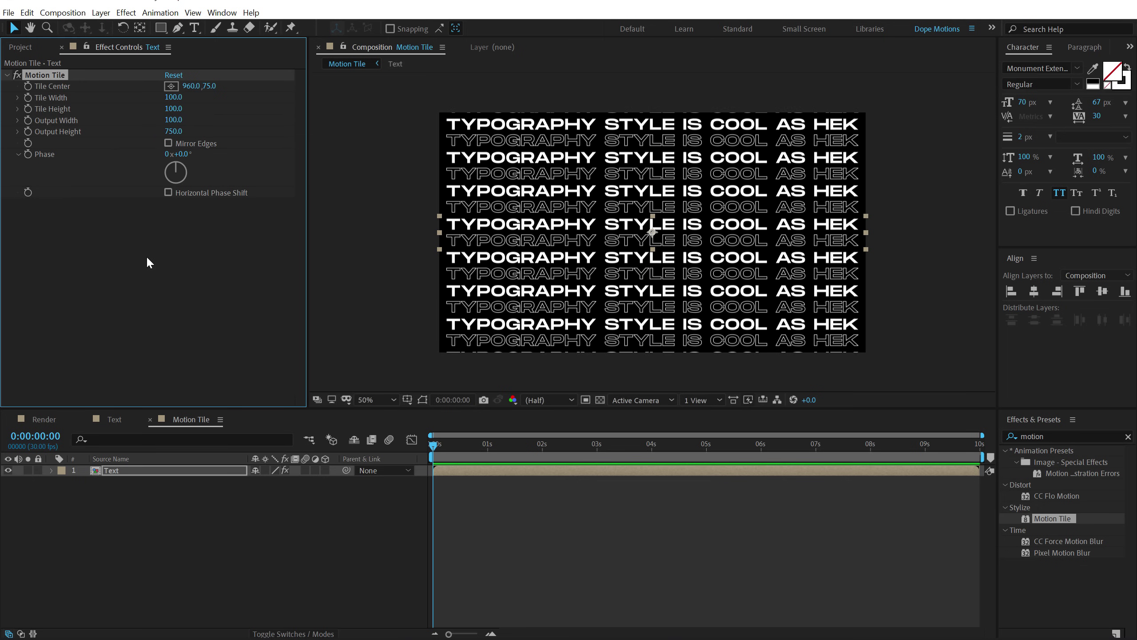
left_click(169, 143)
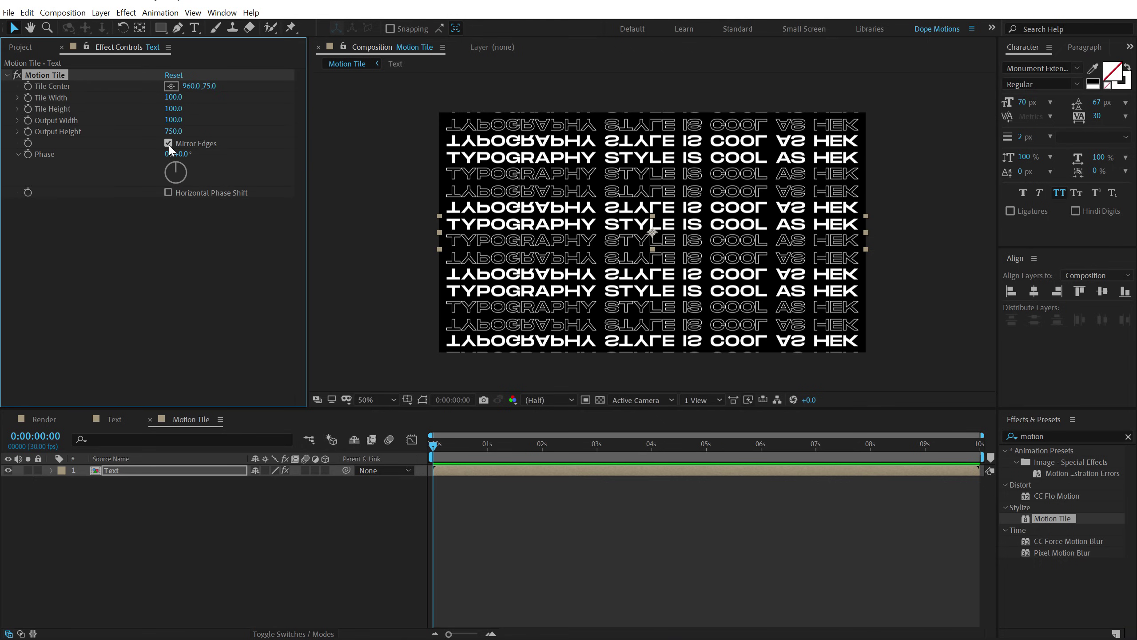
left_click(169, 143)
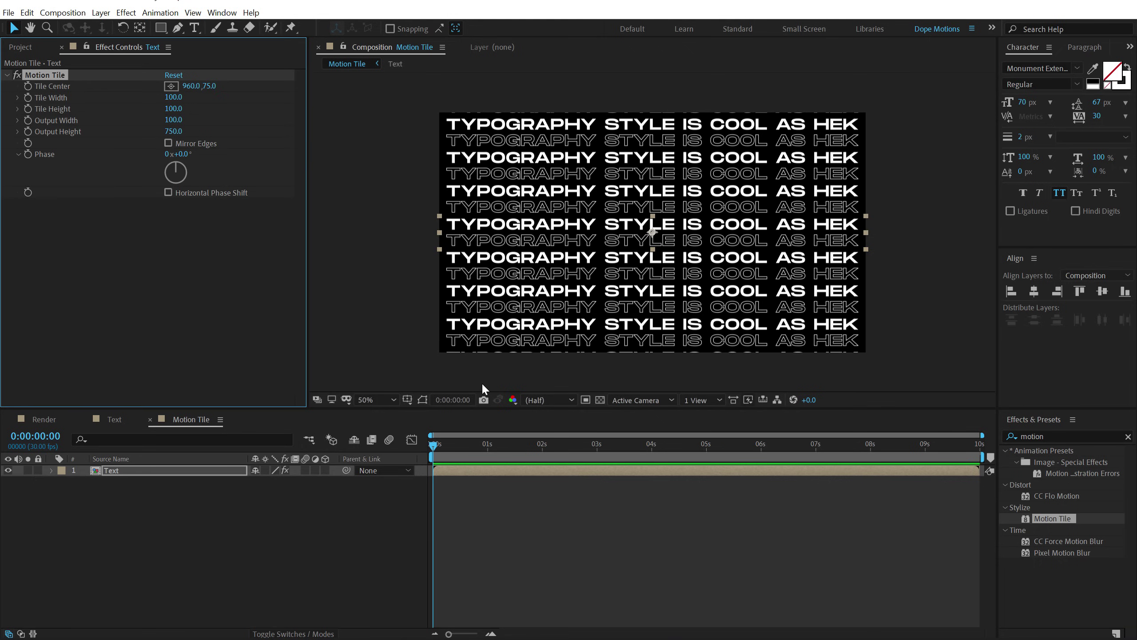
- Create a new composition named Animation
left_click(20, 46)
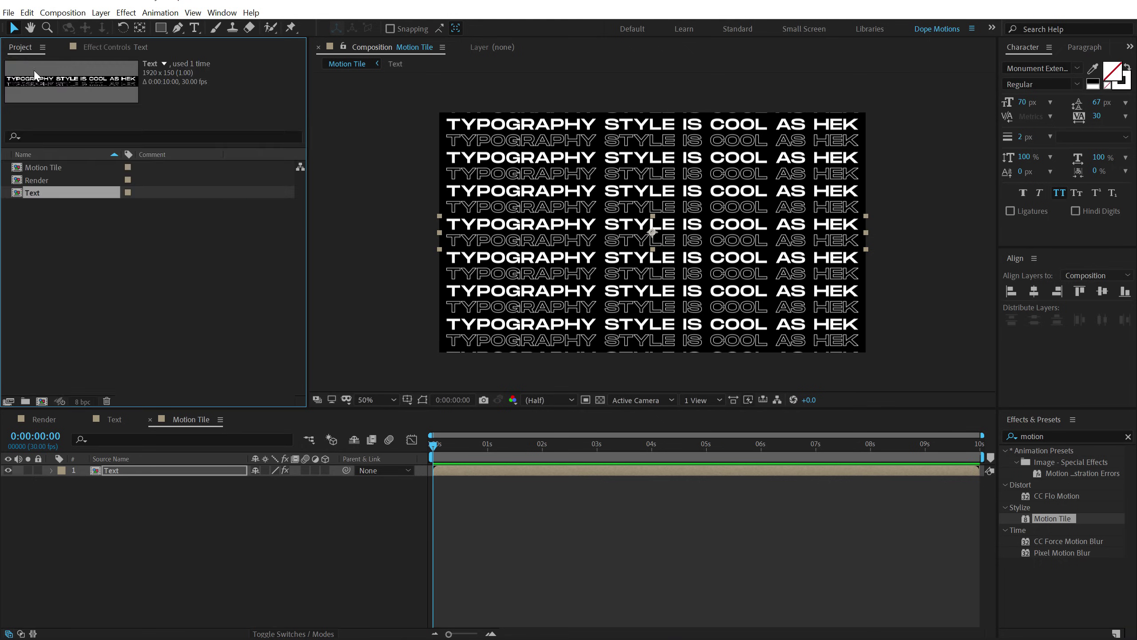
left_click(53, 375)
left_click(42, 402)
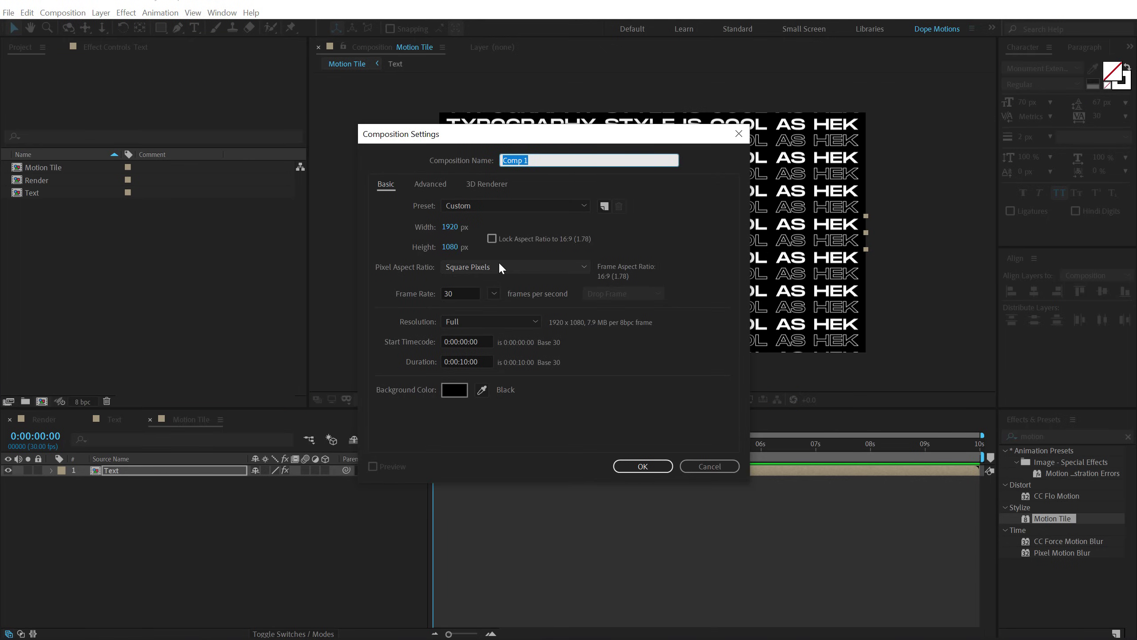
type("Animation")
left_click(642, 466)
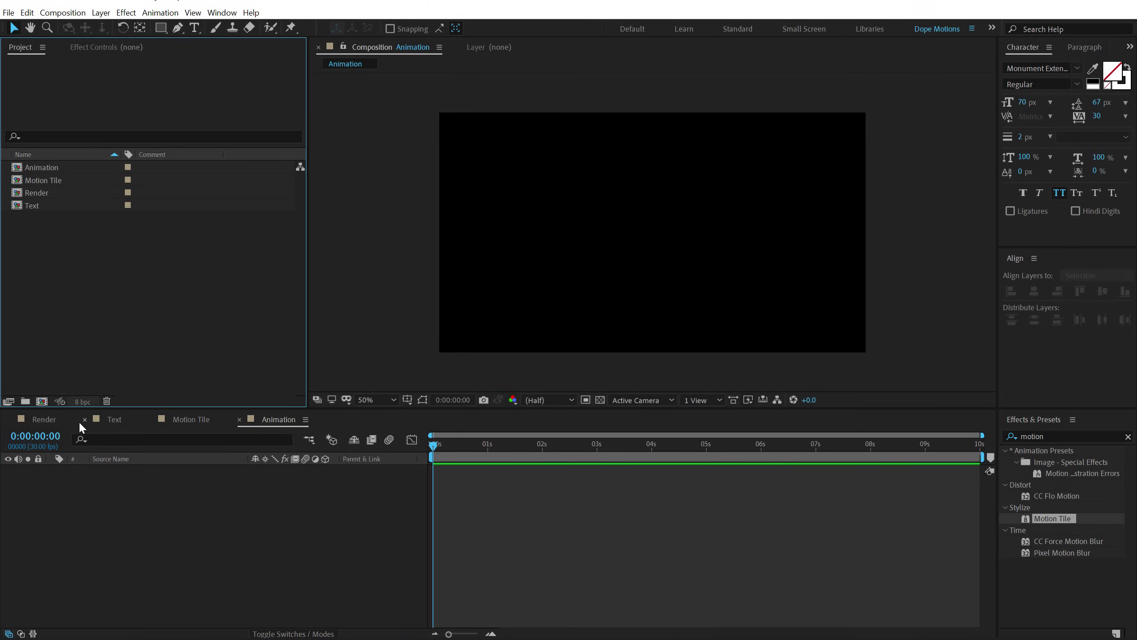
- Create a new composition named Wave map
left_click(42, 402)
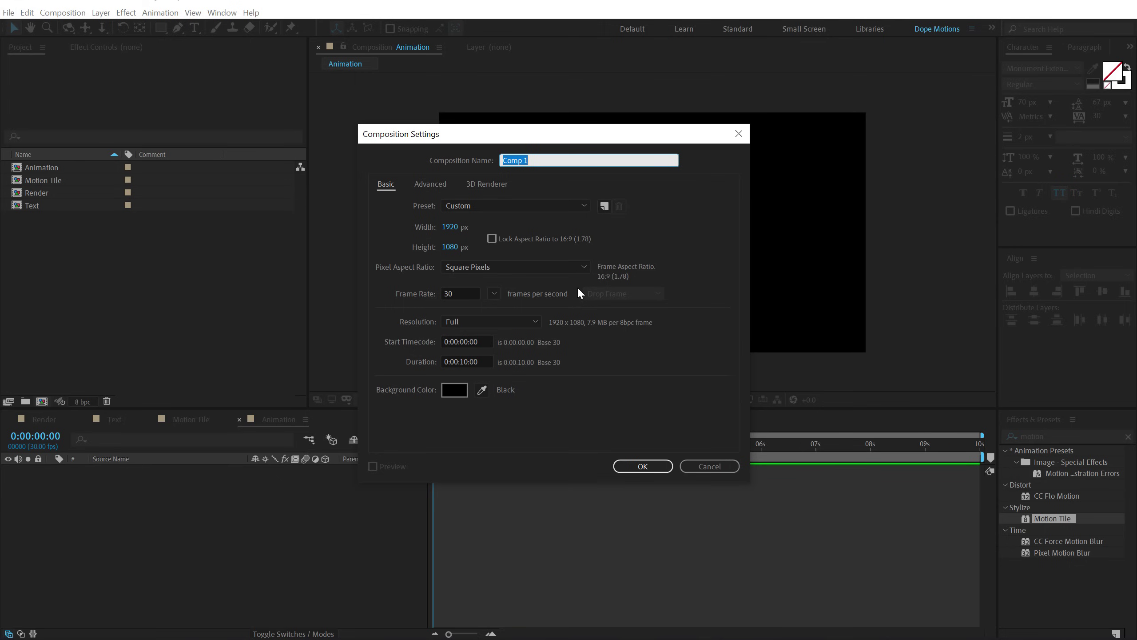
type("Wave map")
key("Return")
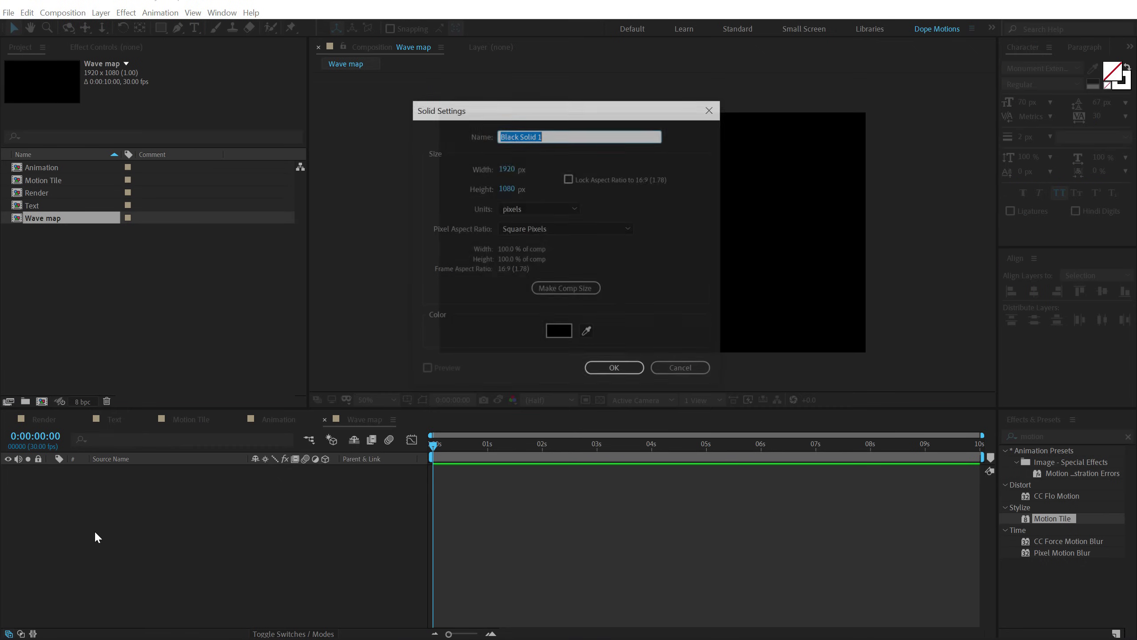
- Add a black solid named BG and a second solid named Waves
type("BG")
left_click(557, 331)
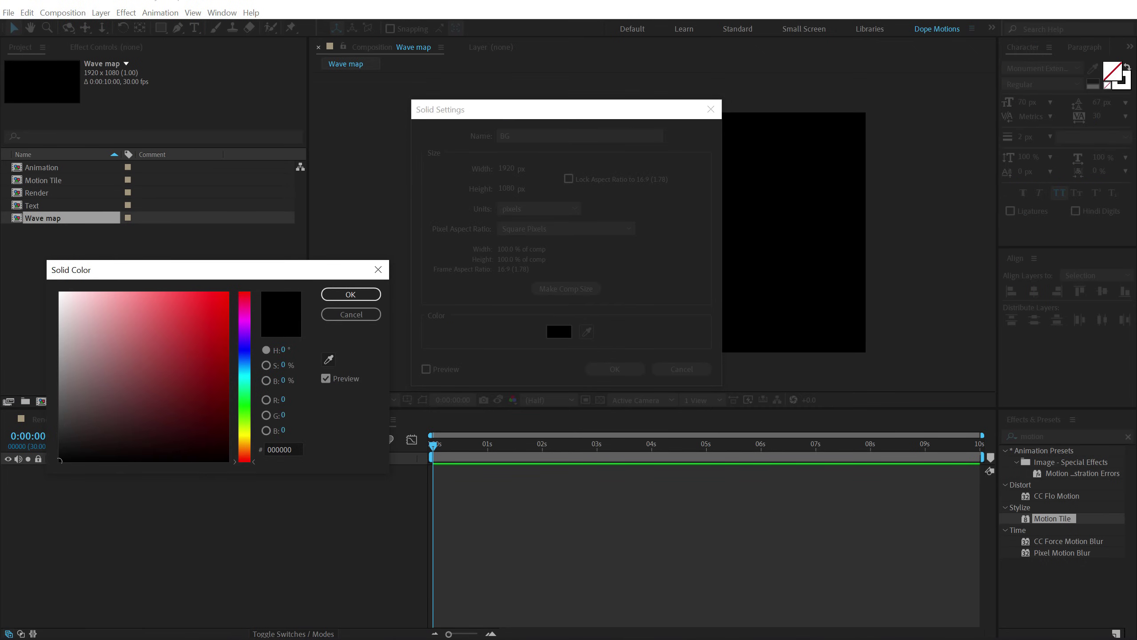
left_click(350, 295)
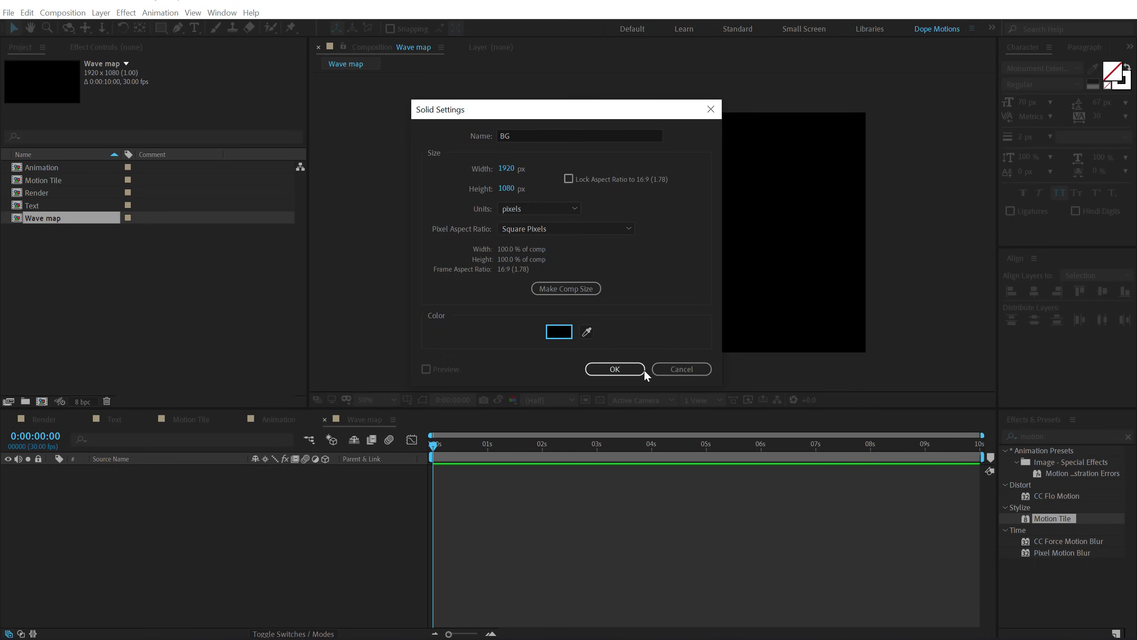
left_click(614, 368)
left_click(176, 539)
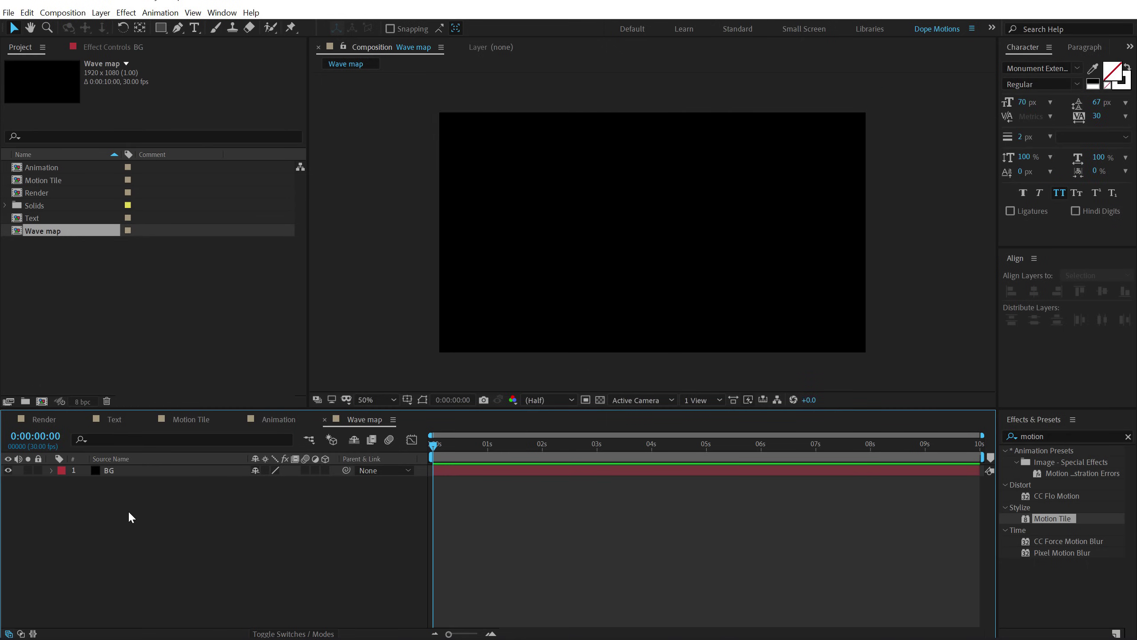
key("ctrl+y")
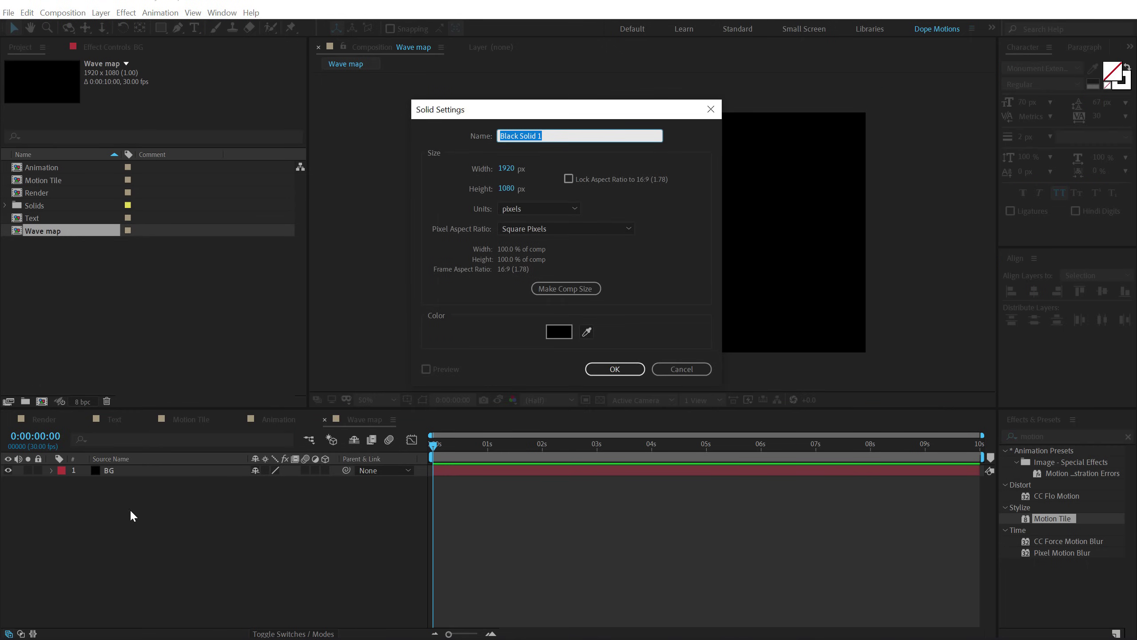
type("Waves")
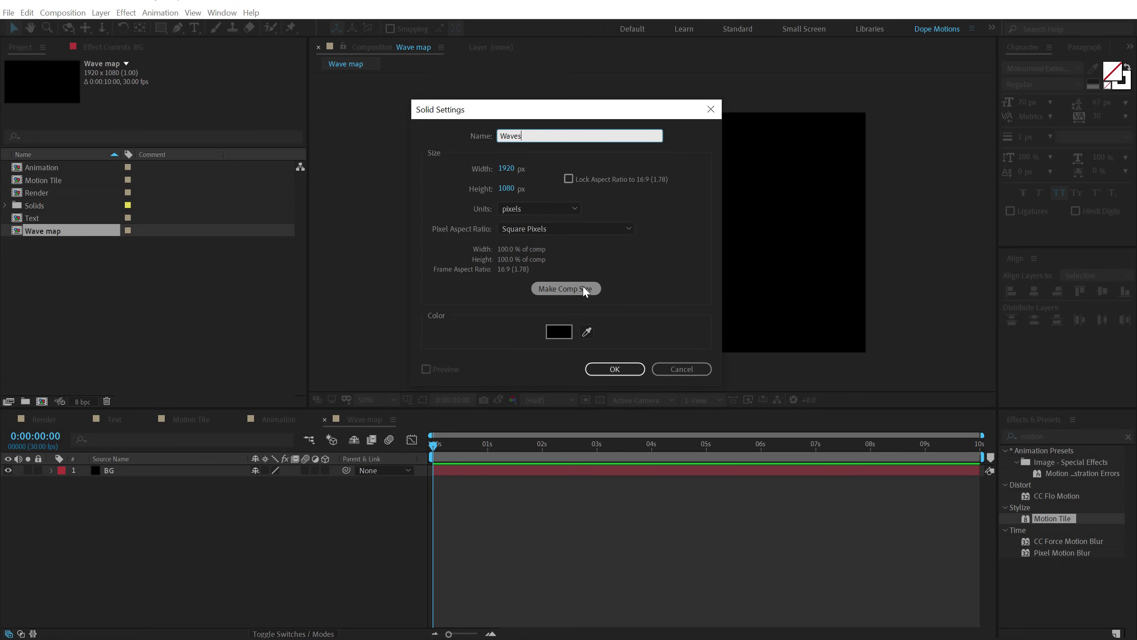
key("Return")
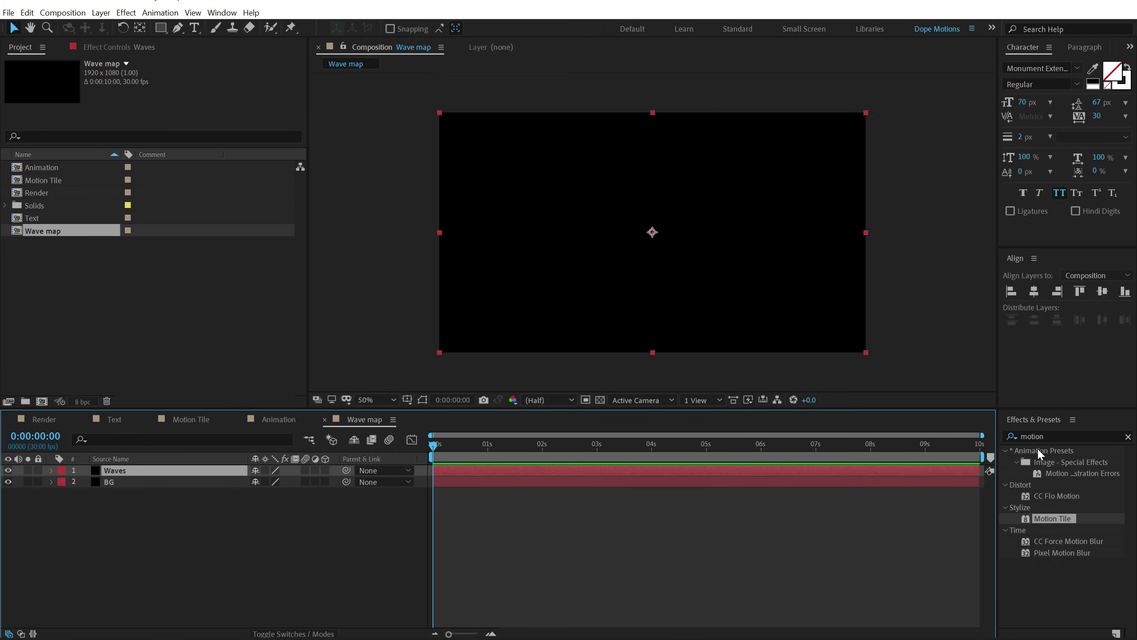
- Apply Radio Waves to the Waves layer and set its stroke colour to FFFFFF
left_click(1052, 434)
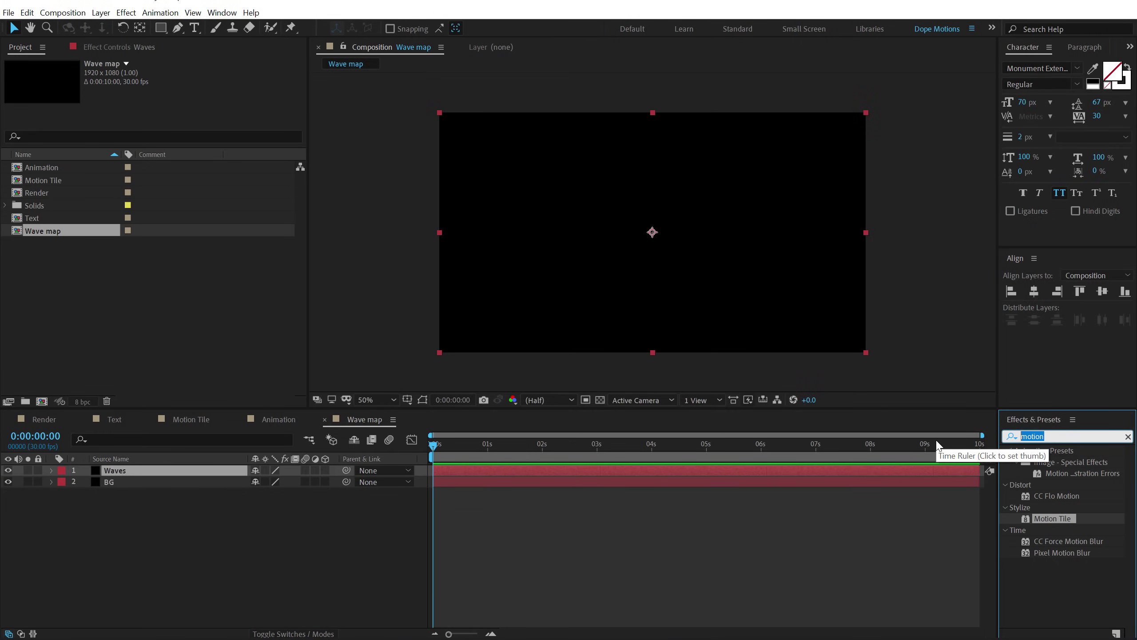
type("radi")
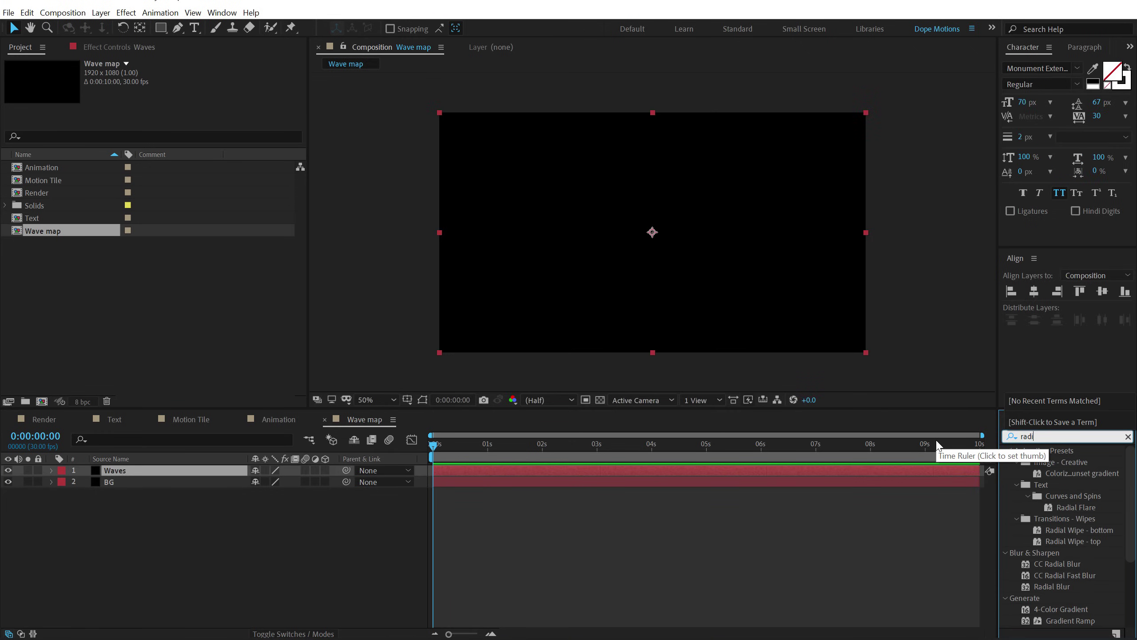
type("o")
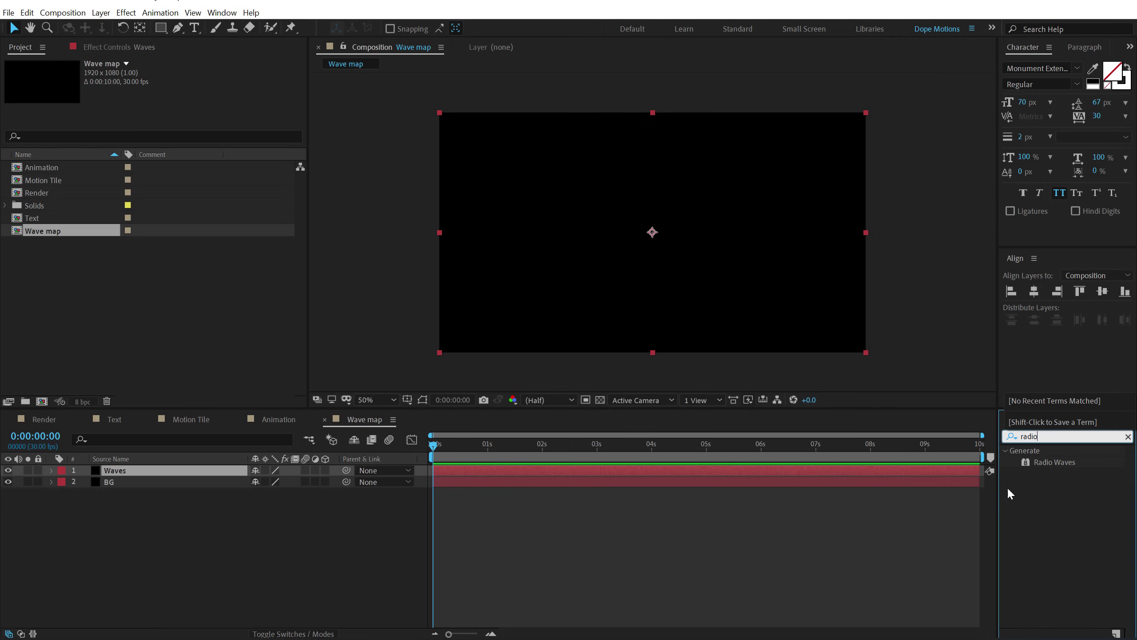
double_click(1051, 463)
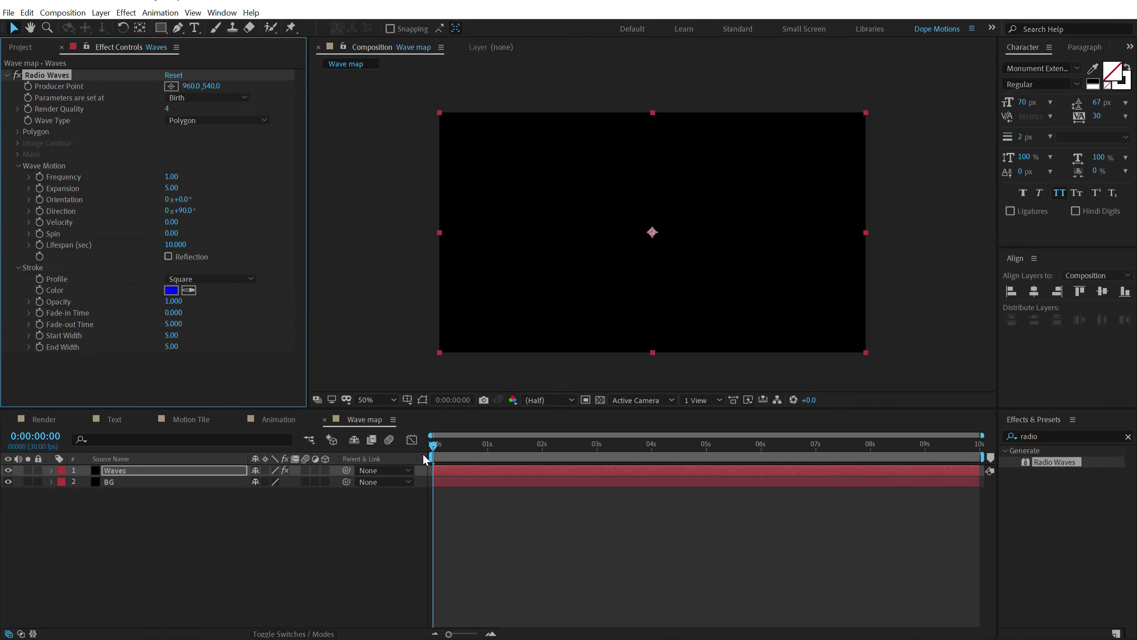
left_click(460, 451)
mouse_move(524, 457)
left_mouse_down()
mouse_move(812, 455)
mouse_move(581, 455)
mouse_move(675, 450)
left_mouse_up()
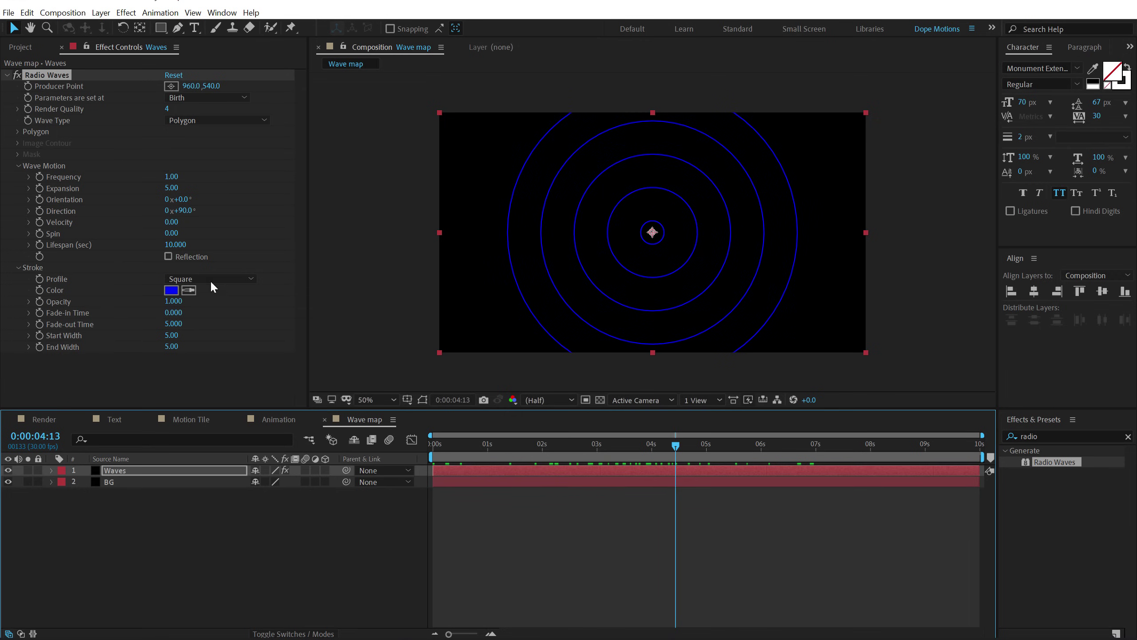
left_click(171, 290)
type("FFFFFF")
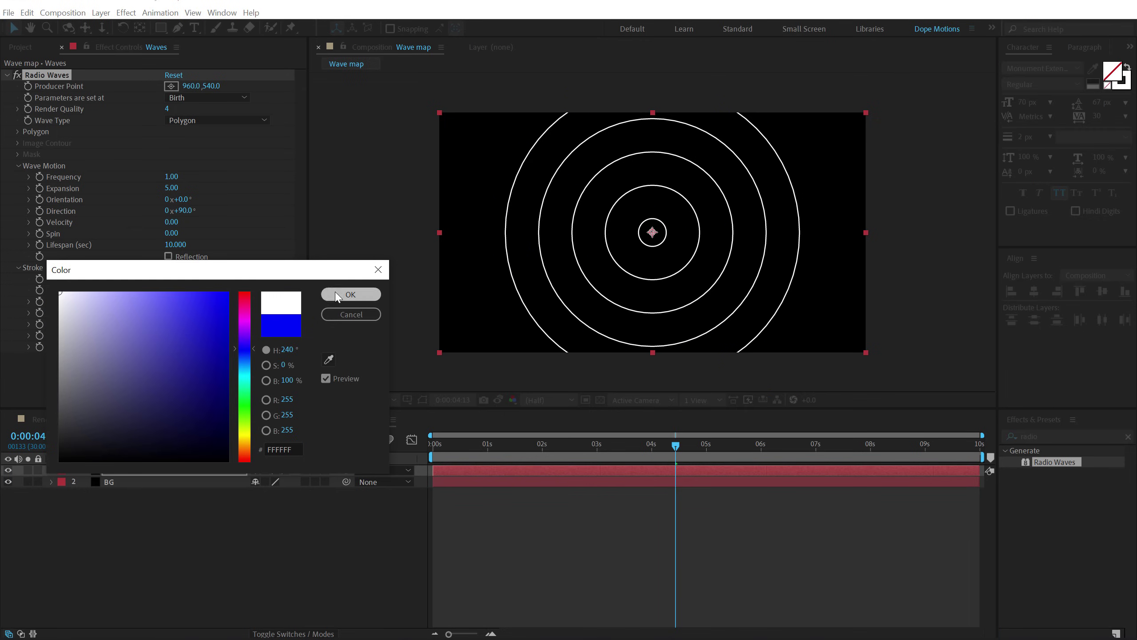
left_click(348, 295)
- Set the Radio Waves Frequency to 0.75, previewing the expanding rings
key("space")
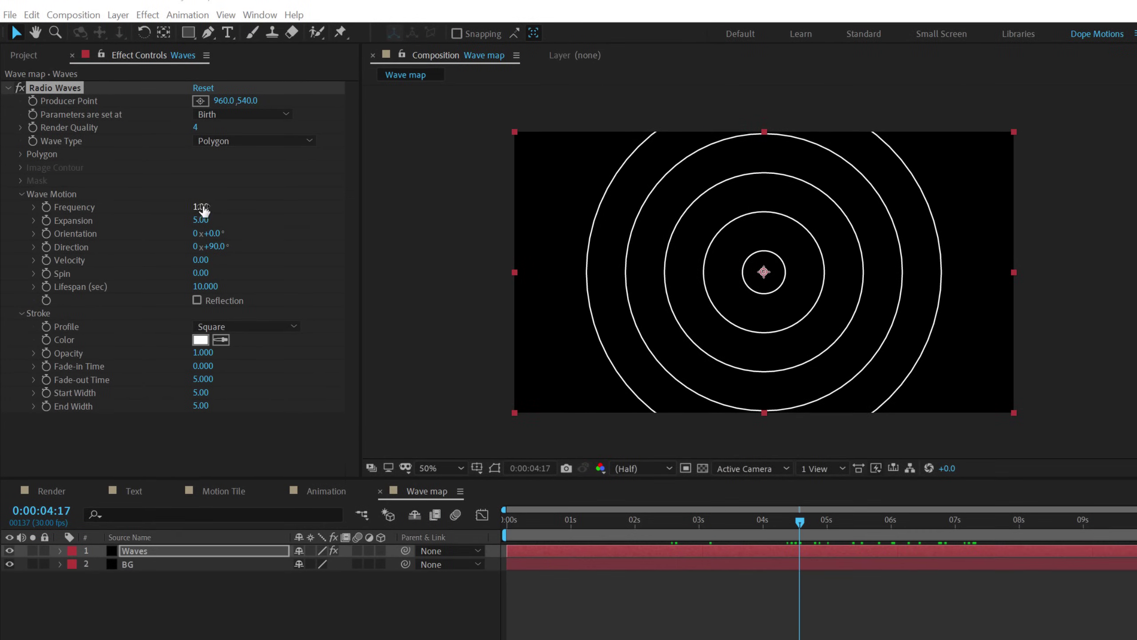
left_click(201, 207)
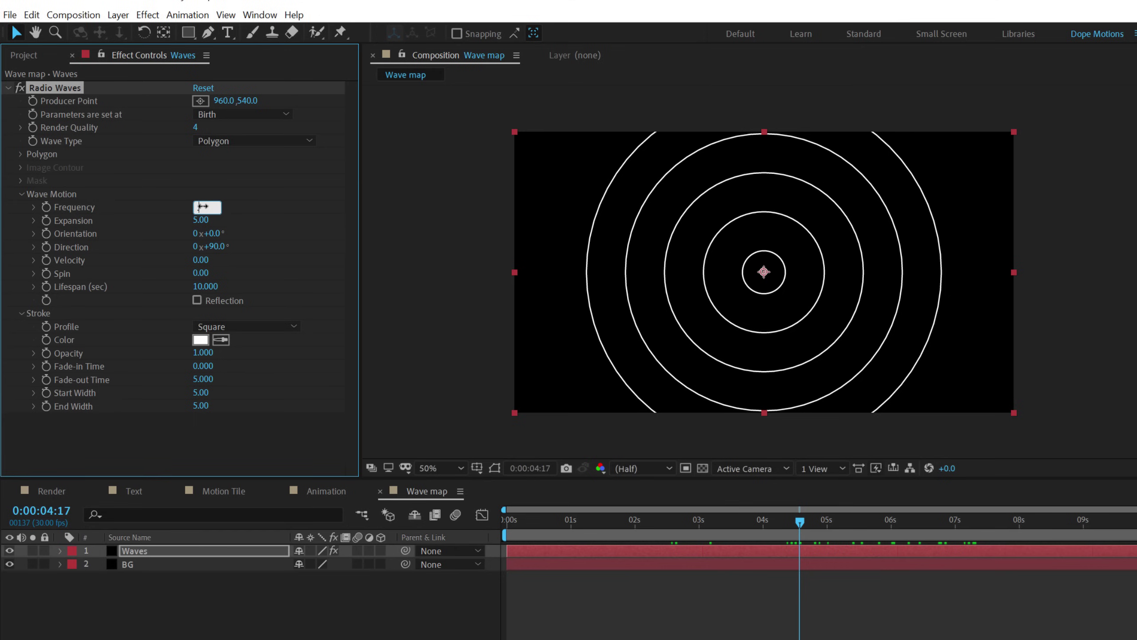
type("0.75")
key("Return")
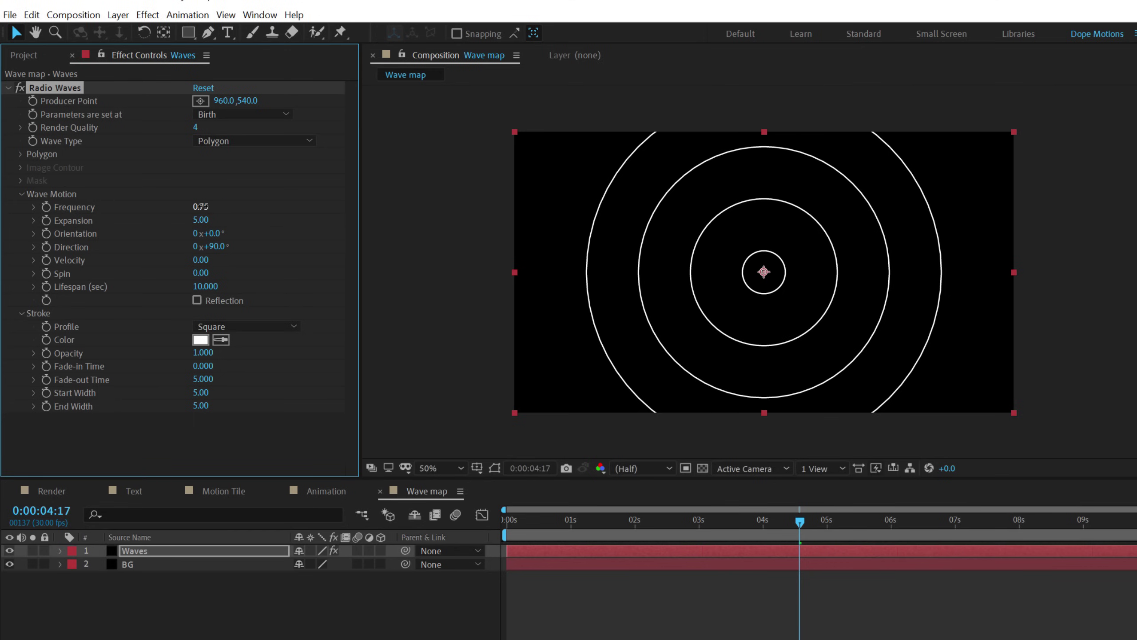
left_click_drag(553, 519, 910, 519)
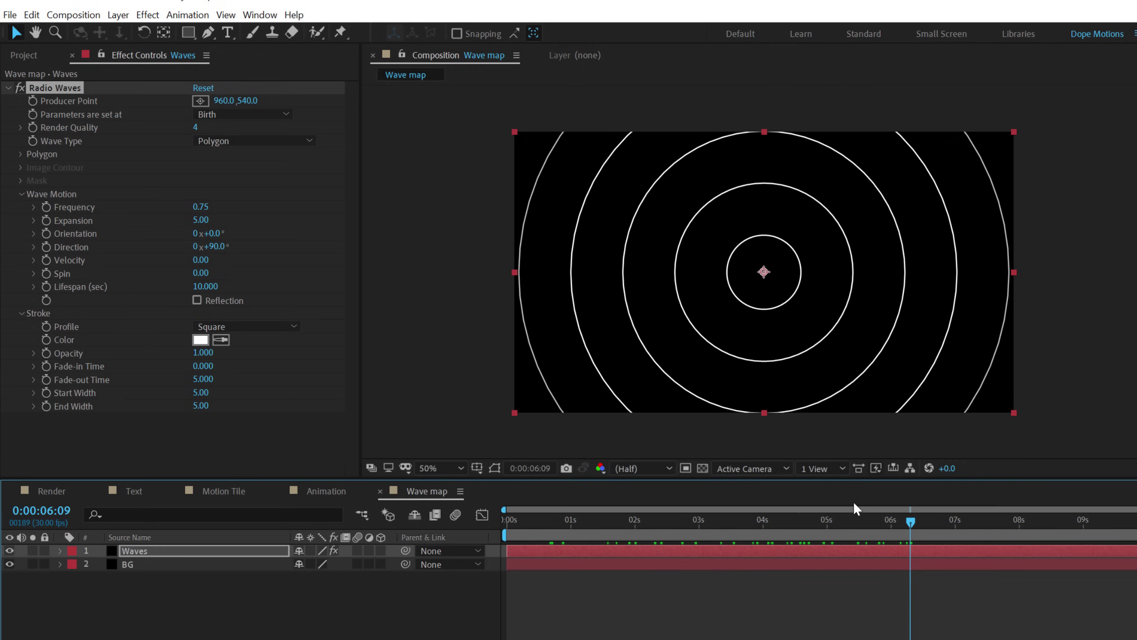
mouse_move(201, 206)
left_mouse_down()
mouse_move(227, 209)
mouse_move(190, 218)
mouse_move(204, 218)
left_mouse_up()
left_click(201, 207)
key("BackSpace")
type("0.75")
key("Return")
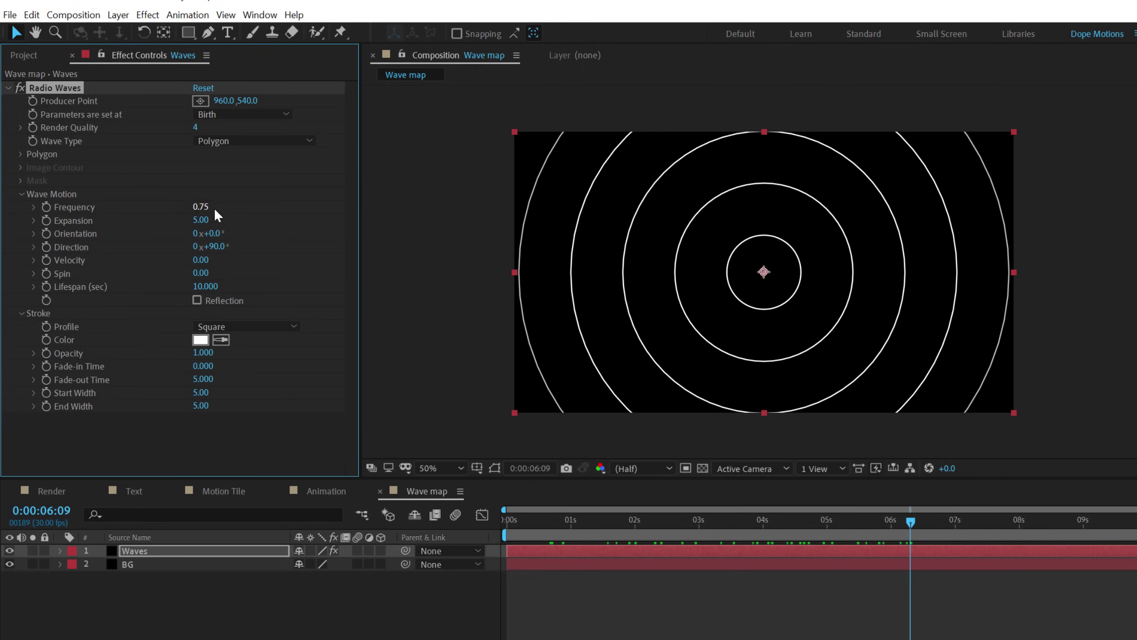
- Set Expansion to 6 and both Start Width and End Width to 100
left_click(201, 220)
type("6")
key("Return")
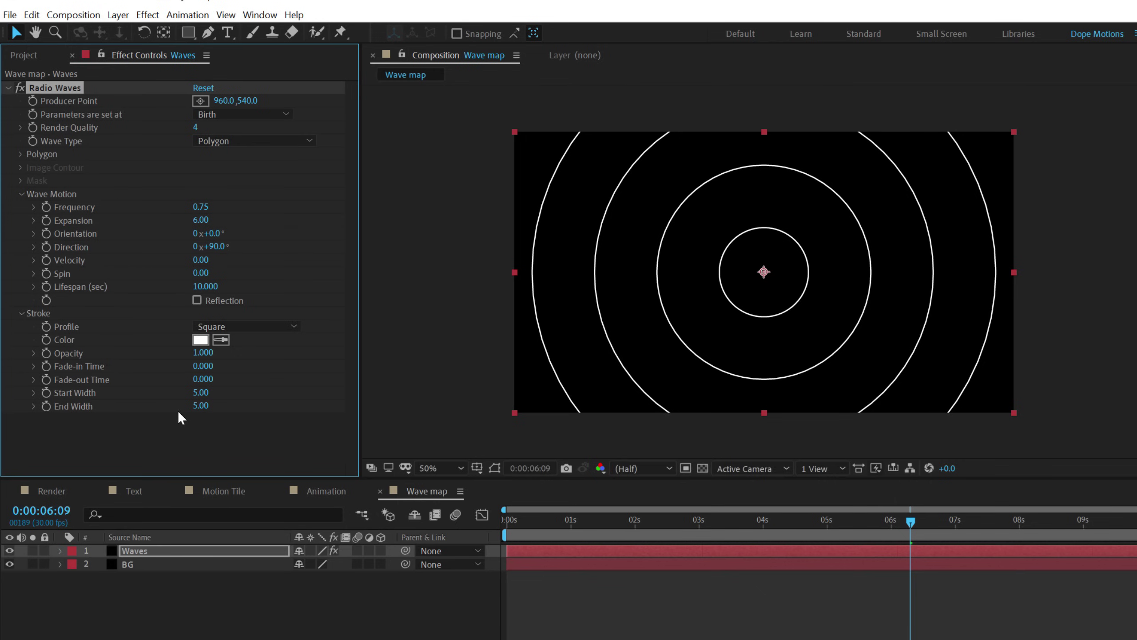
left_click(201, 392)
type("100")
key("Return")
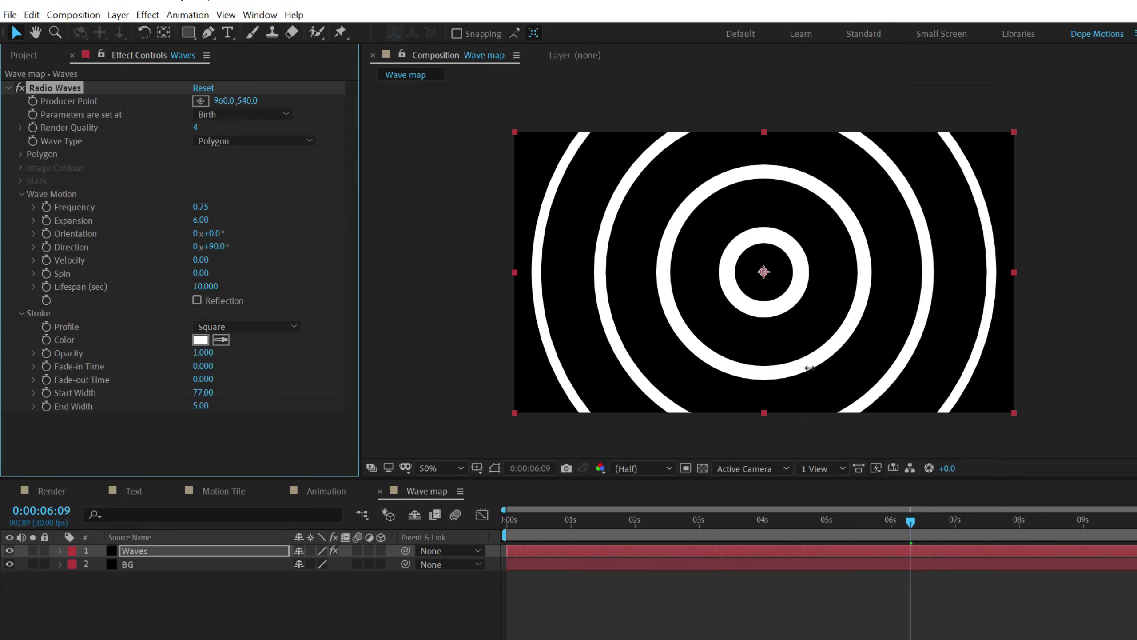
left_click(200, 405)
type("100")
key("Return")
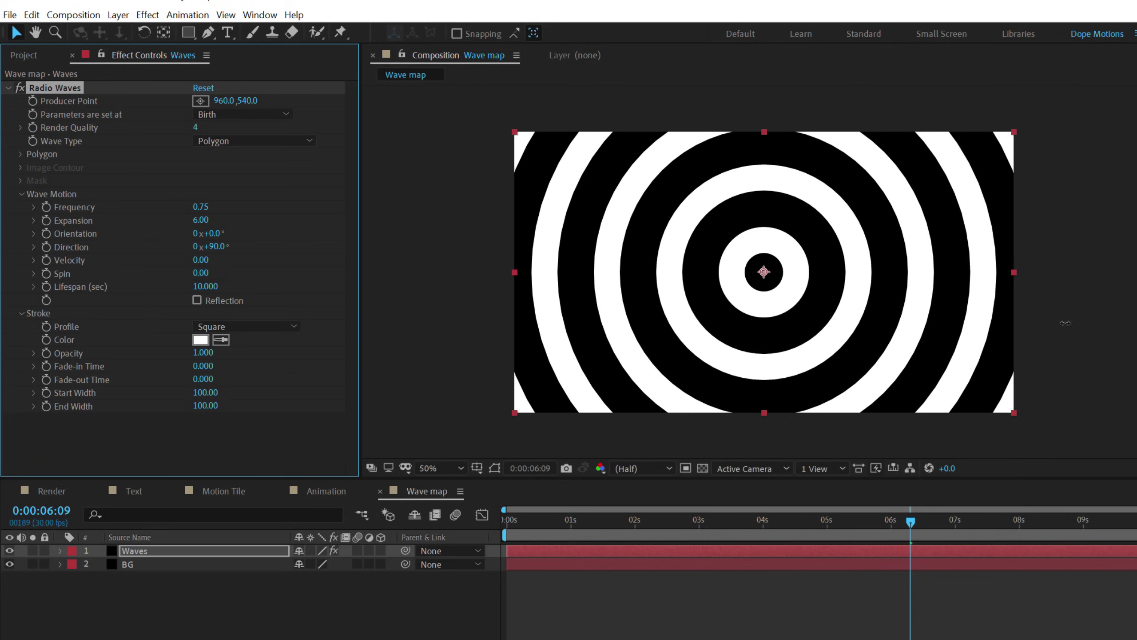
left_click_drag(509, 518, 951, 500)
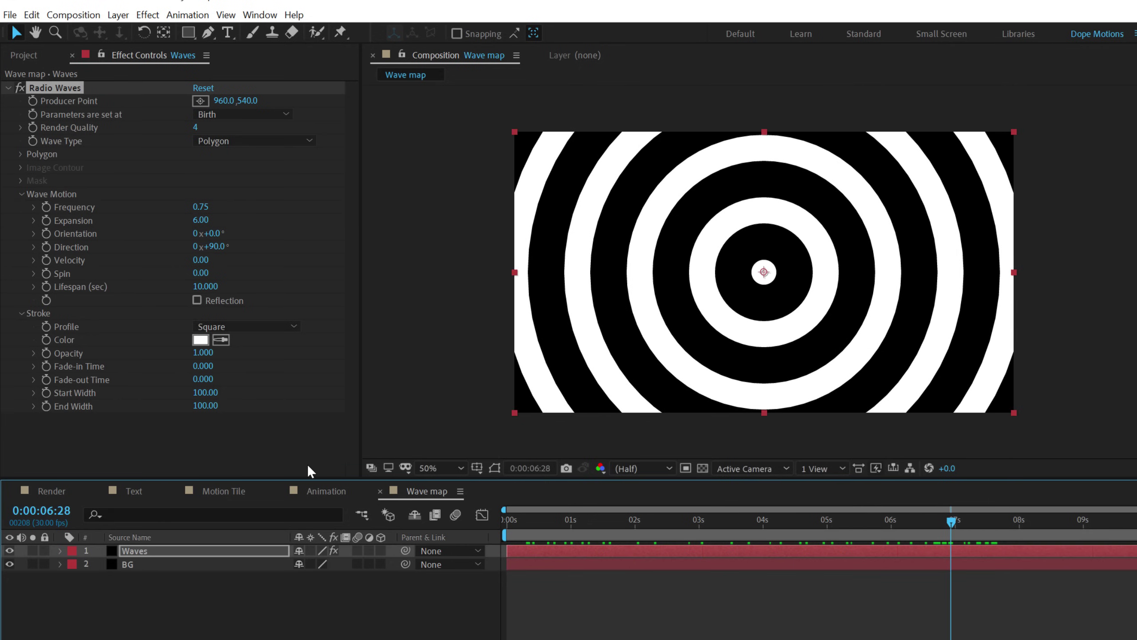
- Add a new adjustment layer named Blur
right_click(141, 628)
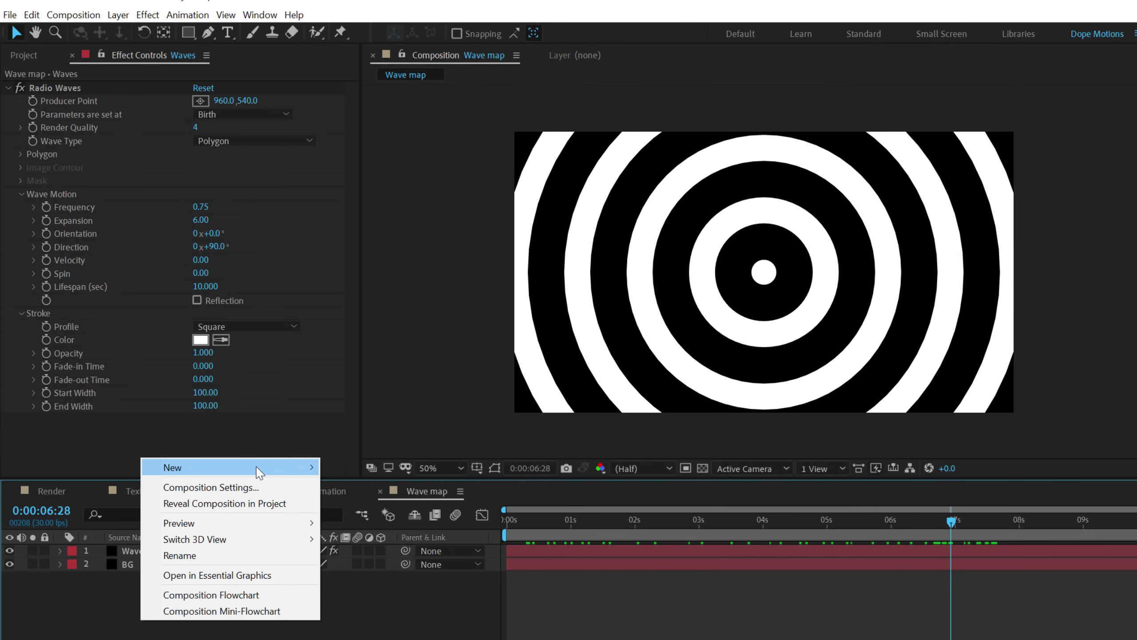
mouse_move(309, 467)
left_click(392, 584)
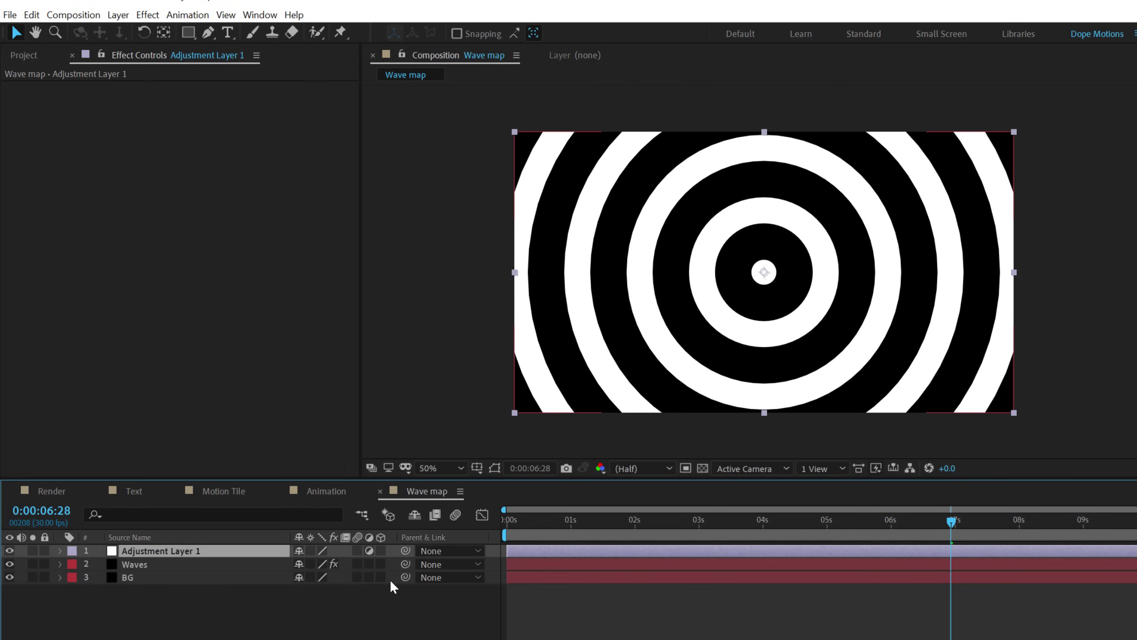
key("Return")
type("Blur")
key("Return")
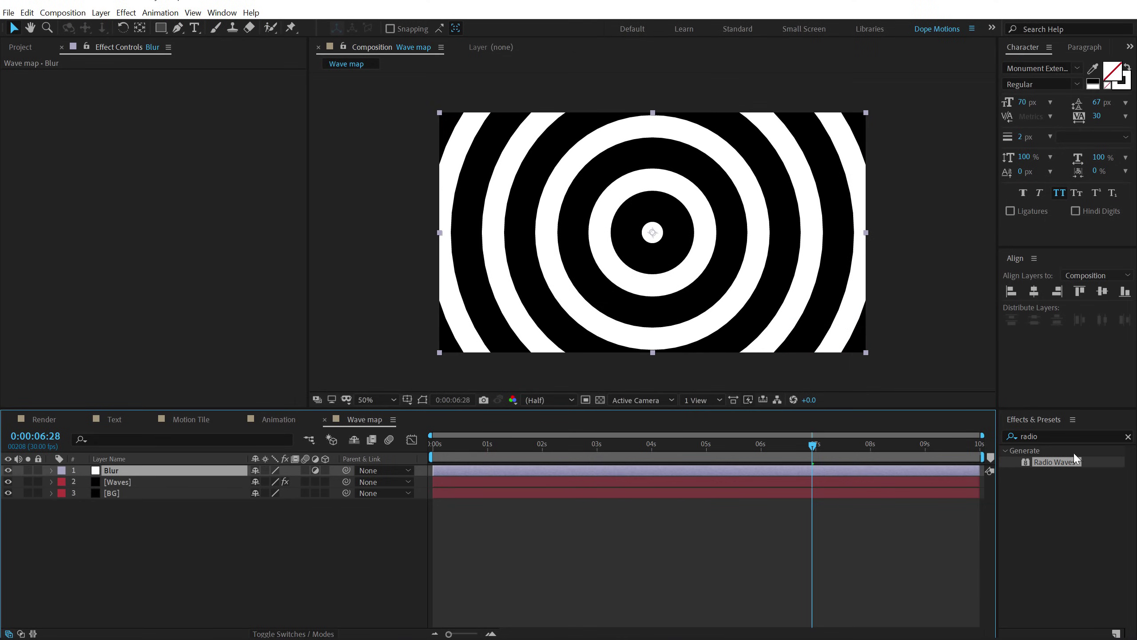
- Apply Fast Box Blur to the Blur layer with radius 60 and 2 iterations
double_click(1056, 437)
type("fast")
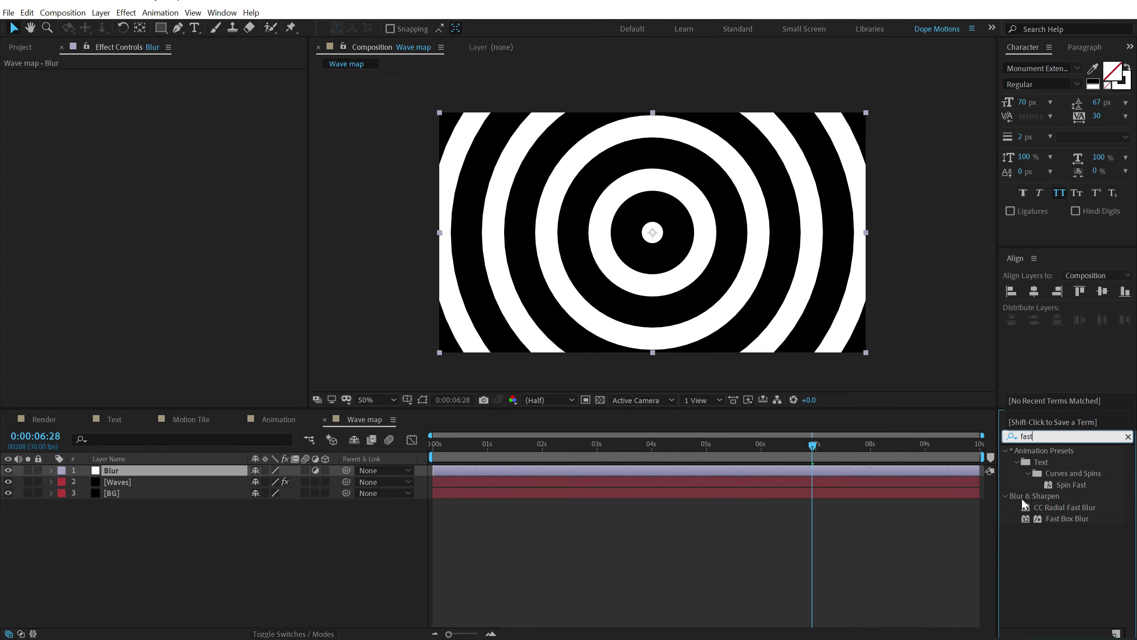
double_click(1059, 519)
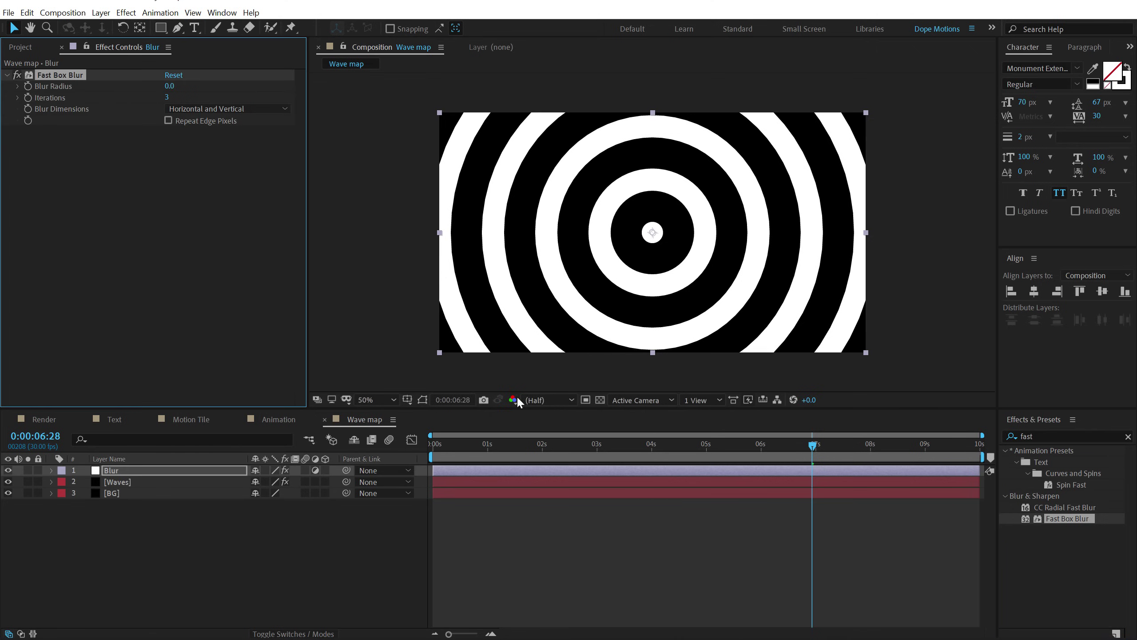
left_click(168, 86)
type("100")
key("Return")
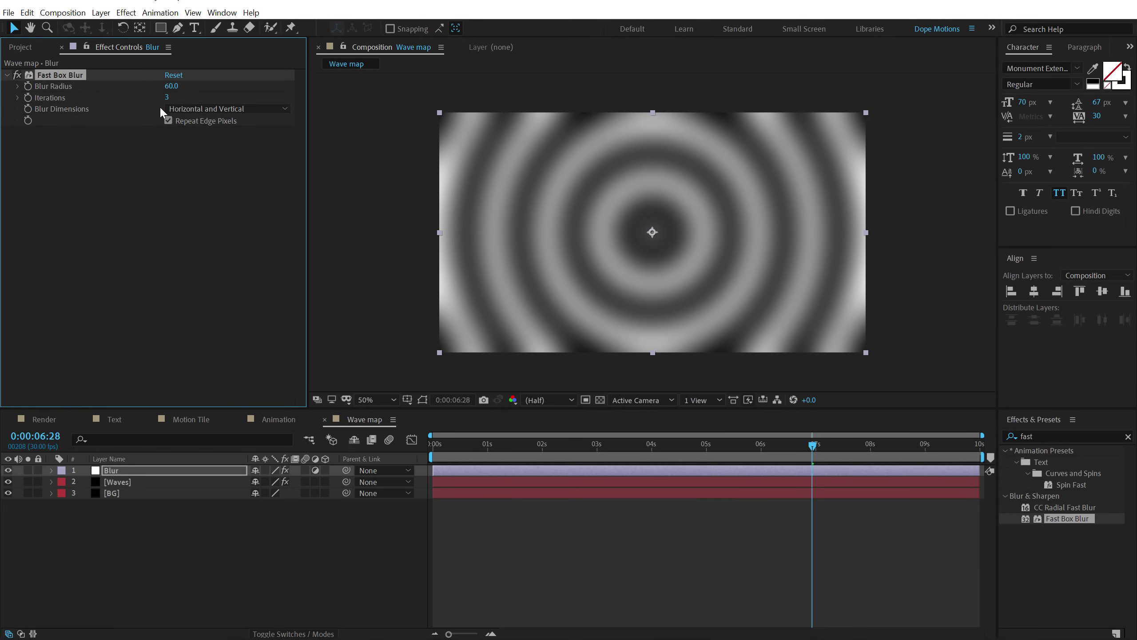
left_click(167, 98)
type("2")
key("Return")
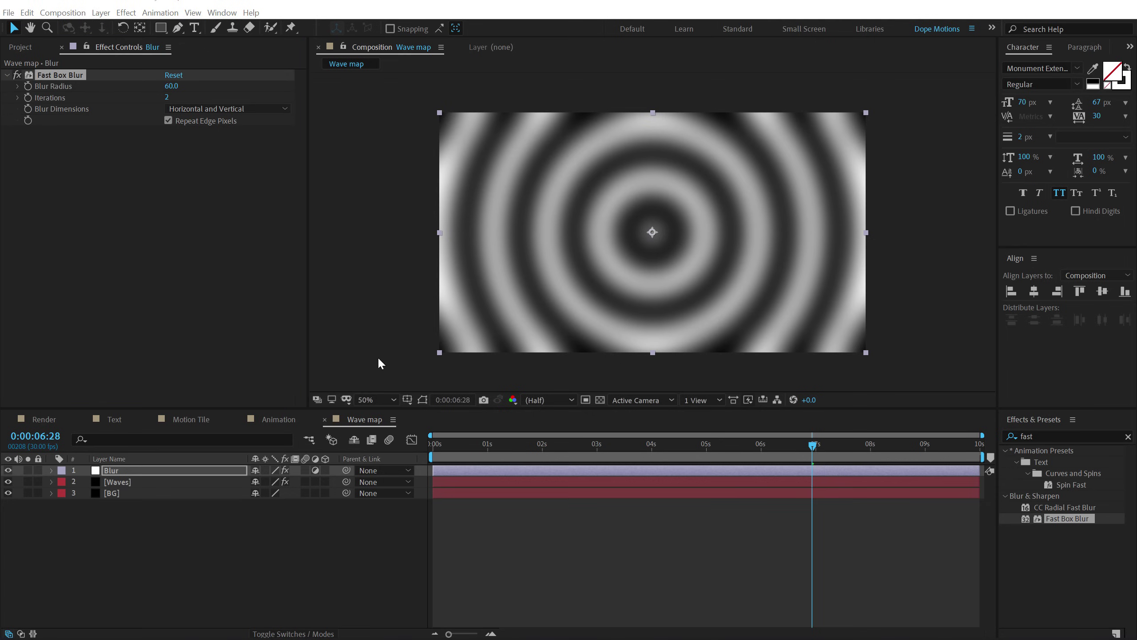
left_click_drag(453, 449, 823, 450)
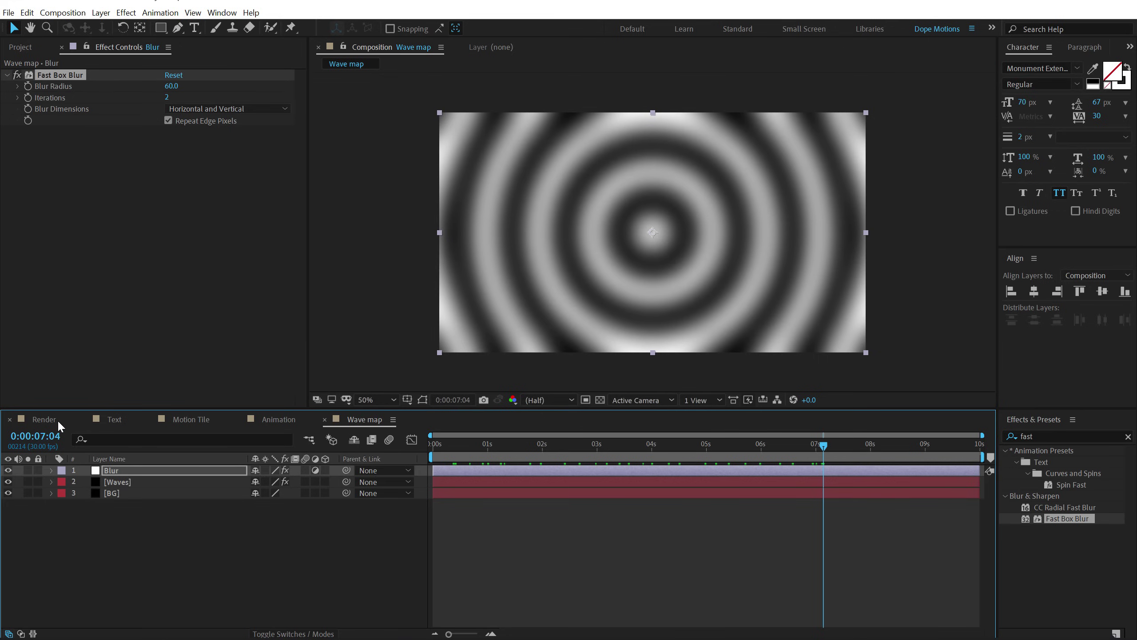
- Place Wave map, hidden, in the Animation comp with Motion Tile above it
left_click(268, 417)
left_click(20, 46)
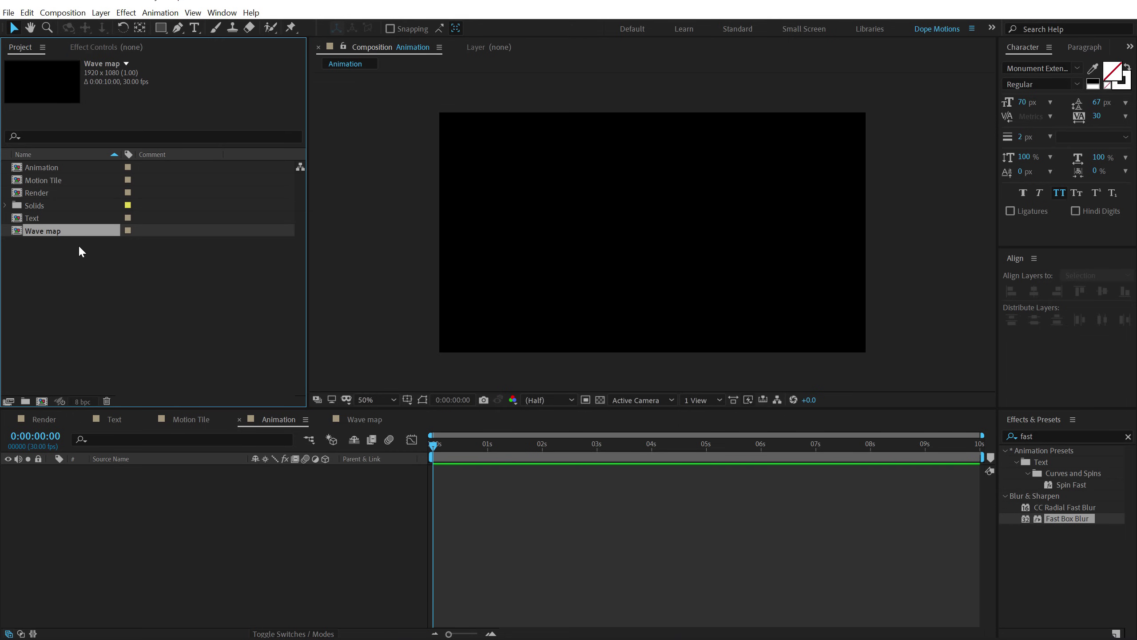
left_click_drag(50, 231, 112, 560)
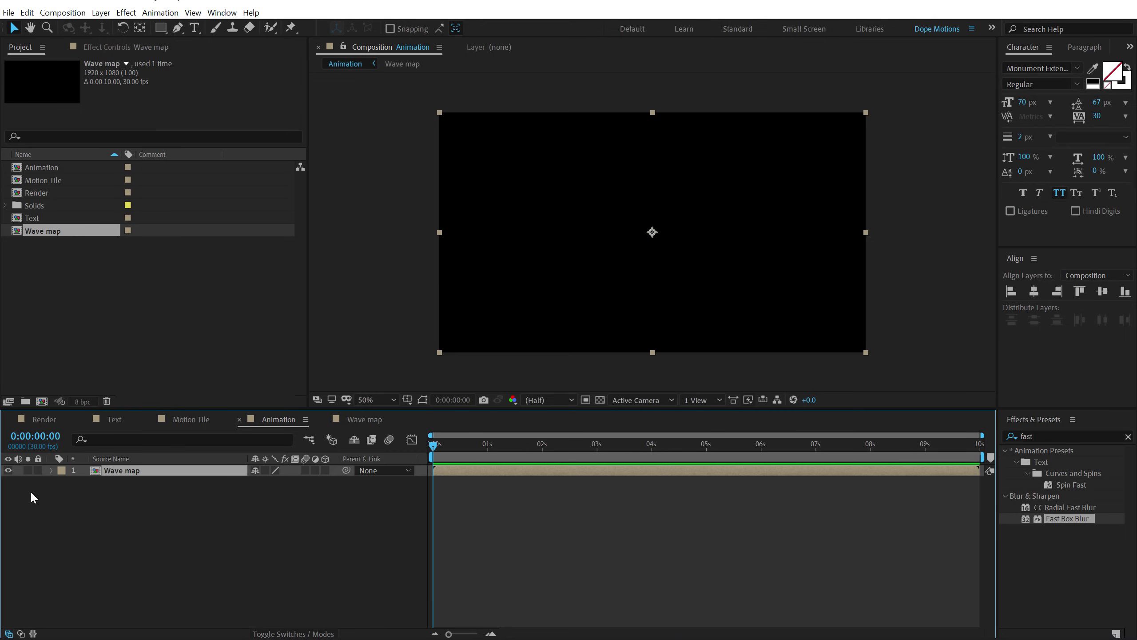
left_click(7, 470)
left_click(81, 509)
left_click_drag(45, 180, 116, 466)
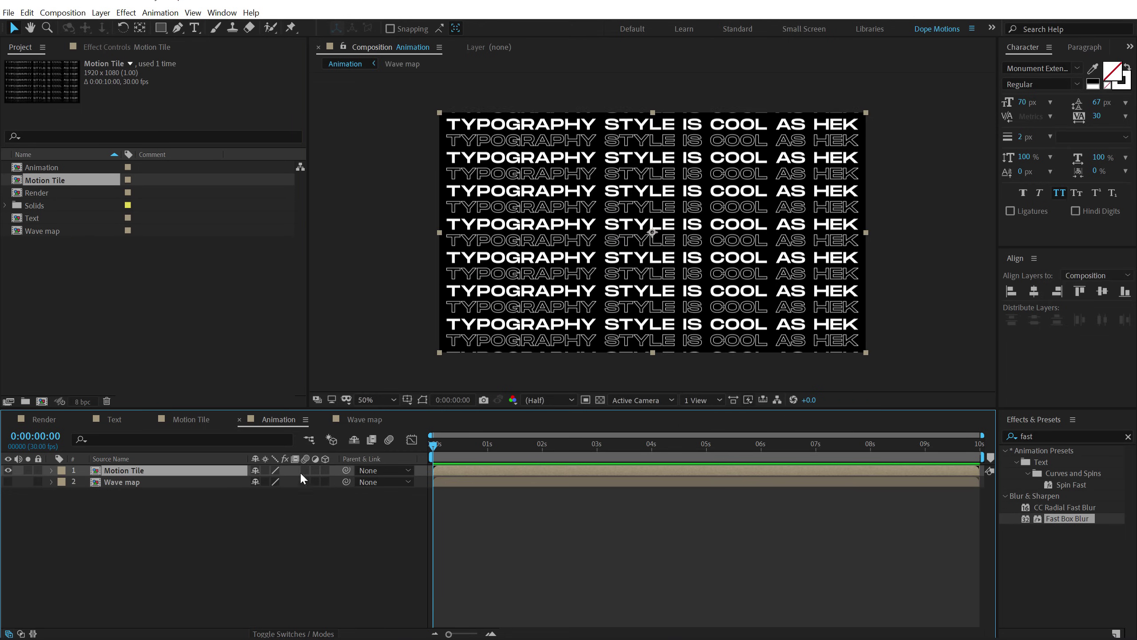
left_click(90, 543)
- Add a new adjustment layer named Caustics
right_click(149, 539)
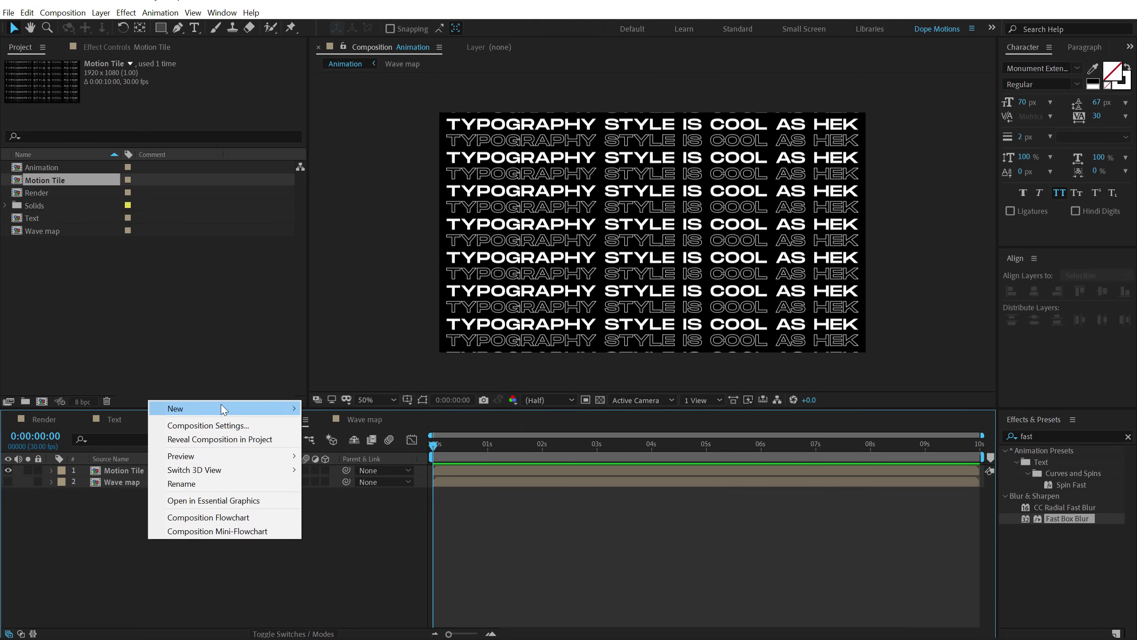
mouse_move(257, 413)
left_click(344, 507)
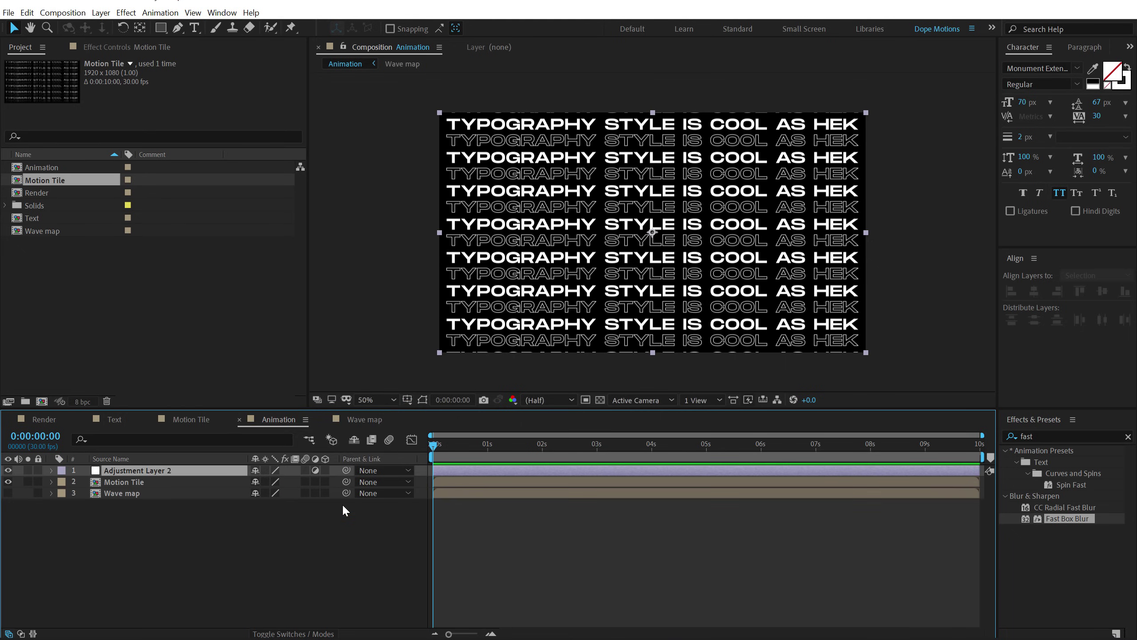
key("Return")
type("Ca")
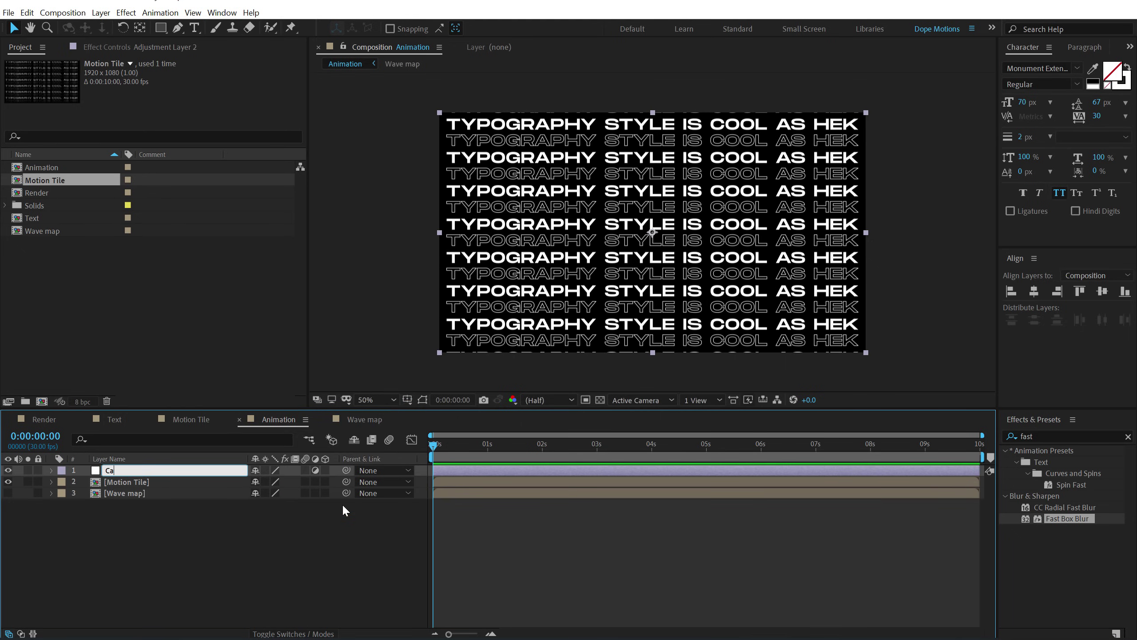
type("ustics")
key("Return")
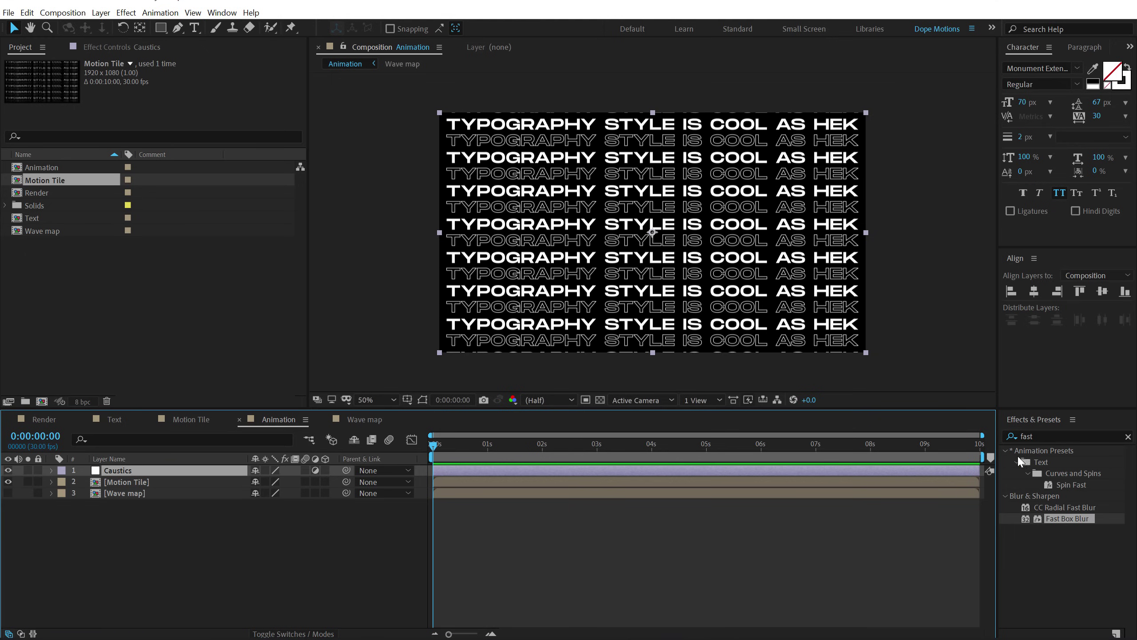
- Apply the Caustics effect to the Caustics layer
left_click(1041, 439)
type("ca")
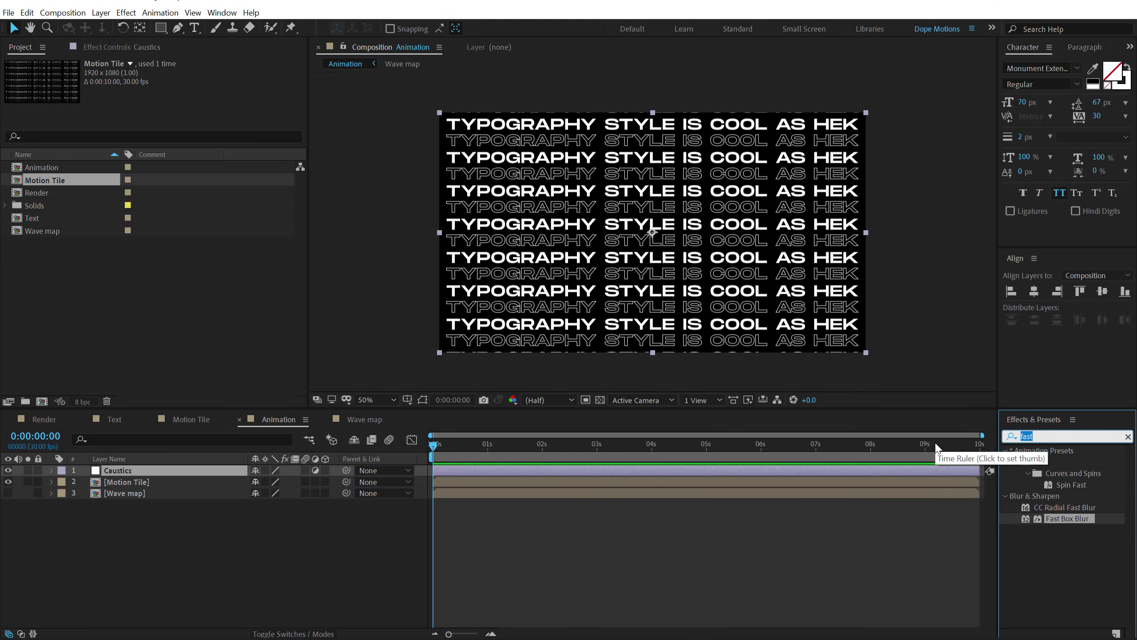
type("s")
key("BackSpace")
type("u")
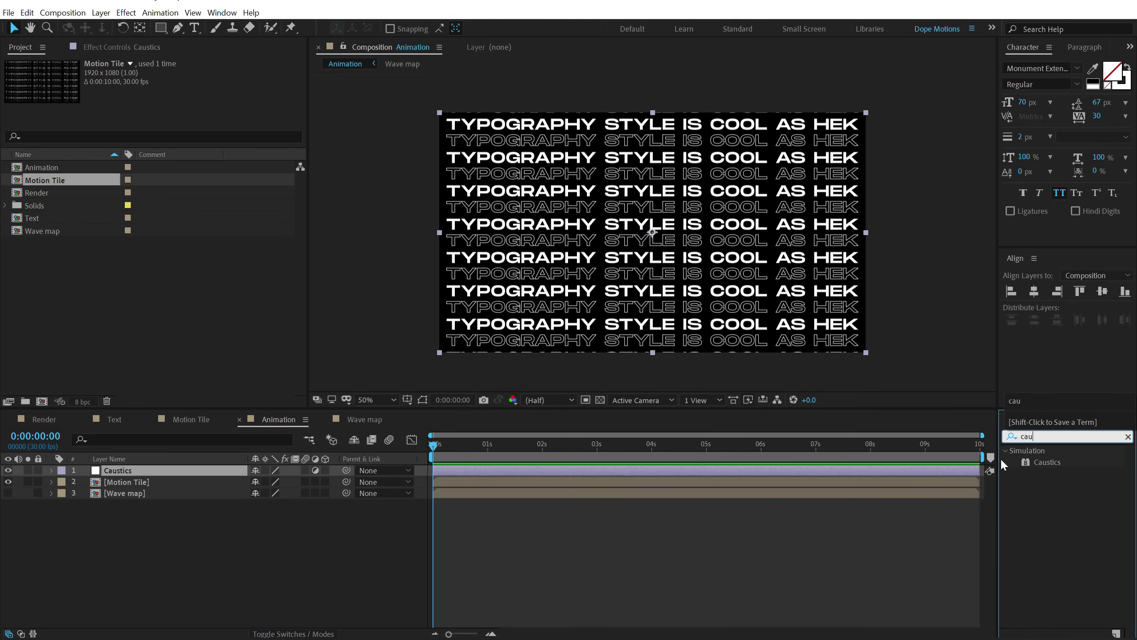
left_click_drag(1047, 461, 151, 465)
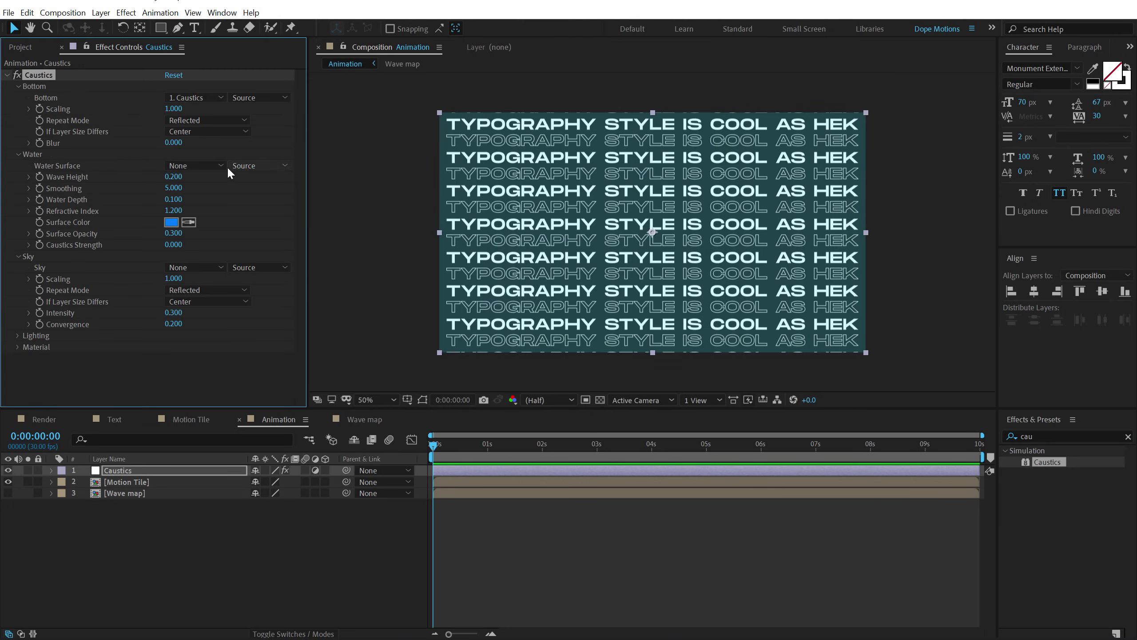
- Set Caustics Water Surface to Wave map, Surface Color to white, and Wave Height to 0.140
left_click(202, 164)
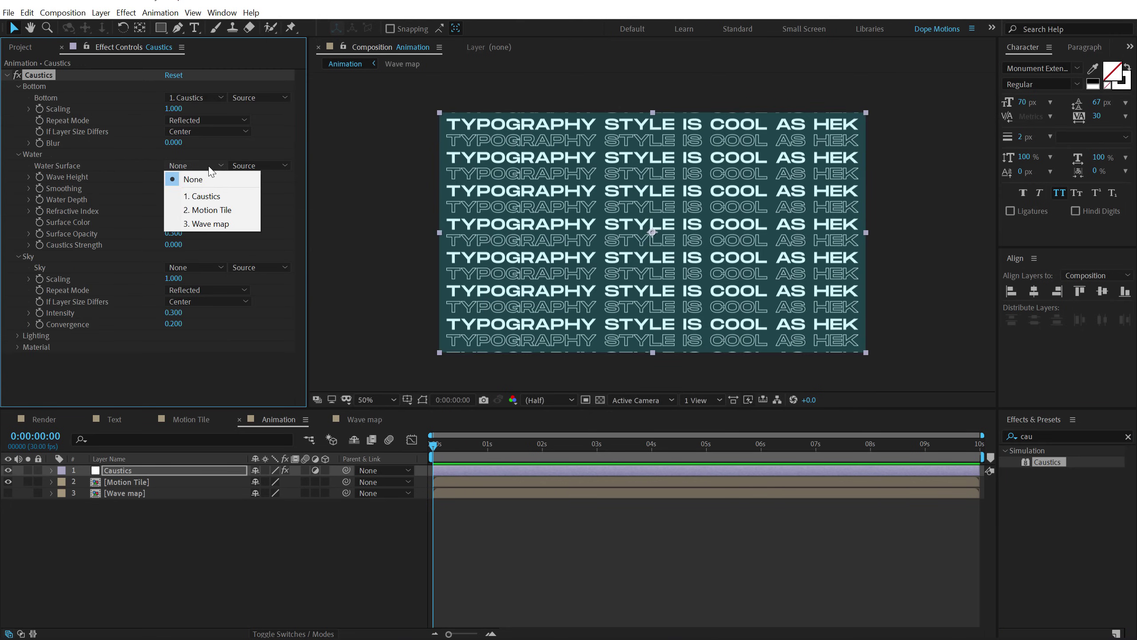
left_click(206, 223)
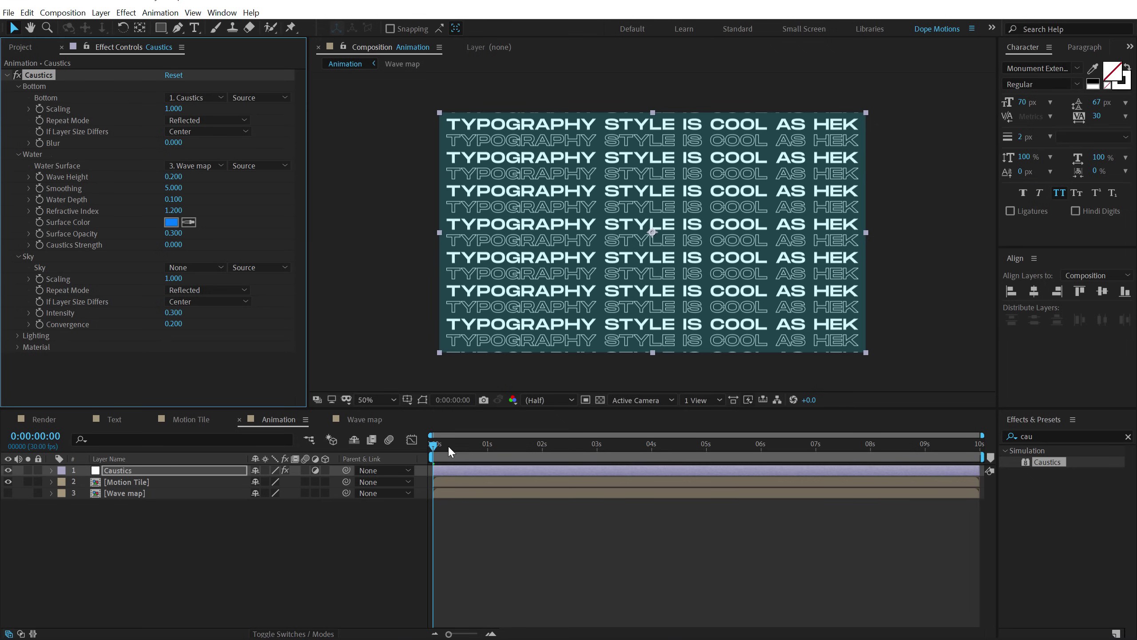
left_click_drag(448, 443, 702, 472)
left_click(171, 222)
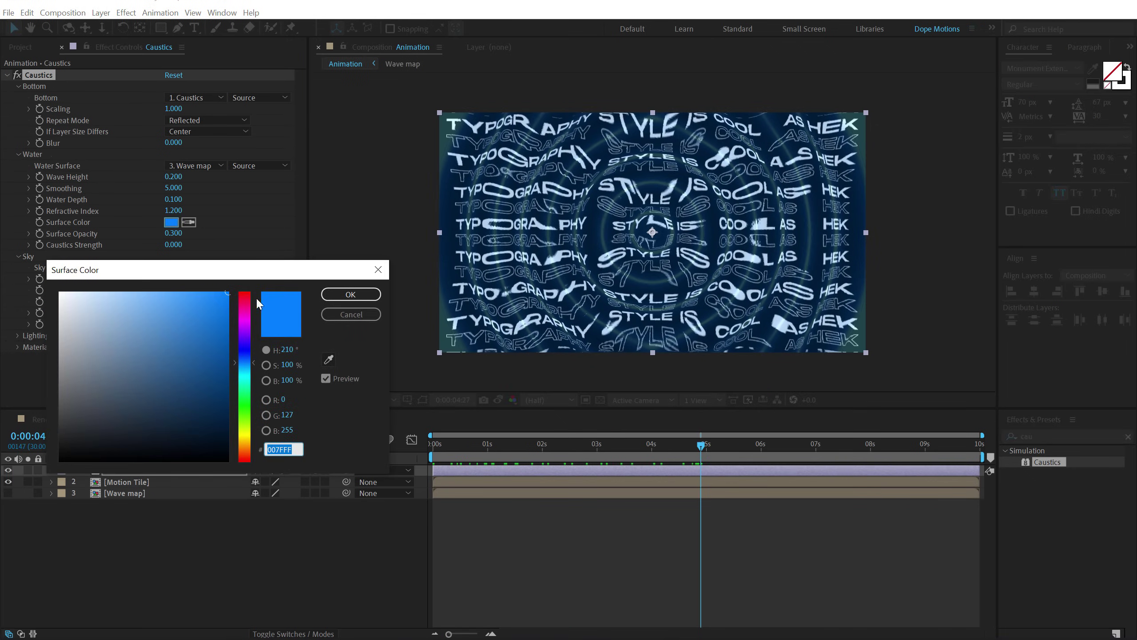
left_click_drag(152, 313, 60, 292)
left_click(356, 296)
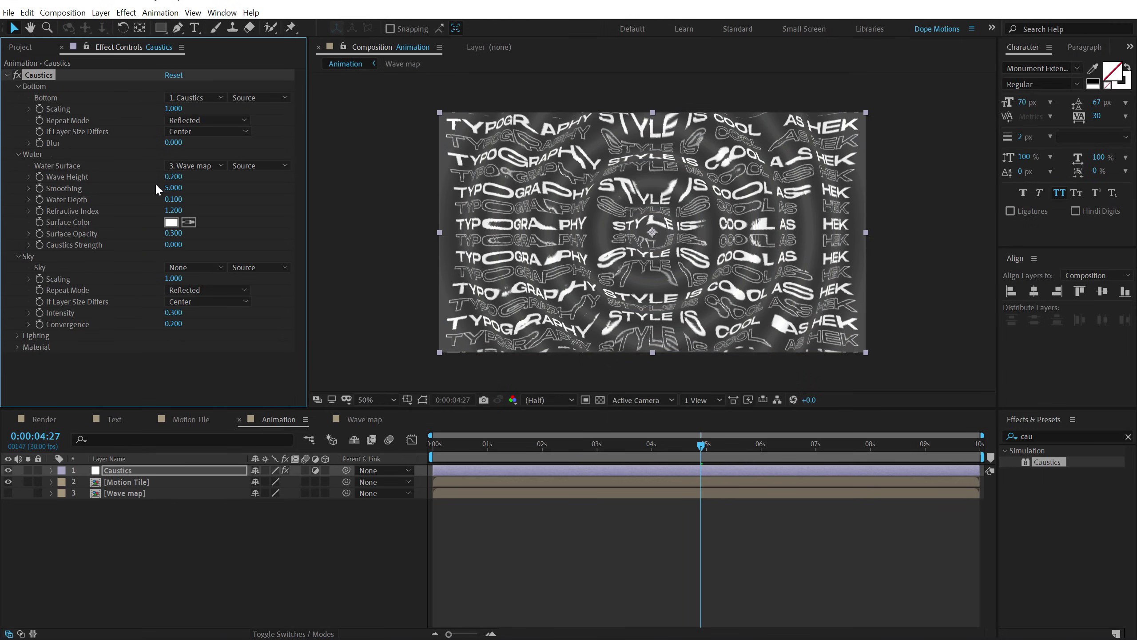
mouse_move(177, 181)
left_mouse_down()
mouse_move(223, 181)
mouse_move(162, 187)
left_mouse_up()
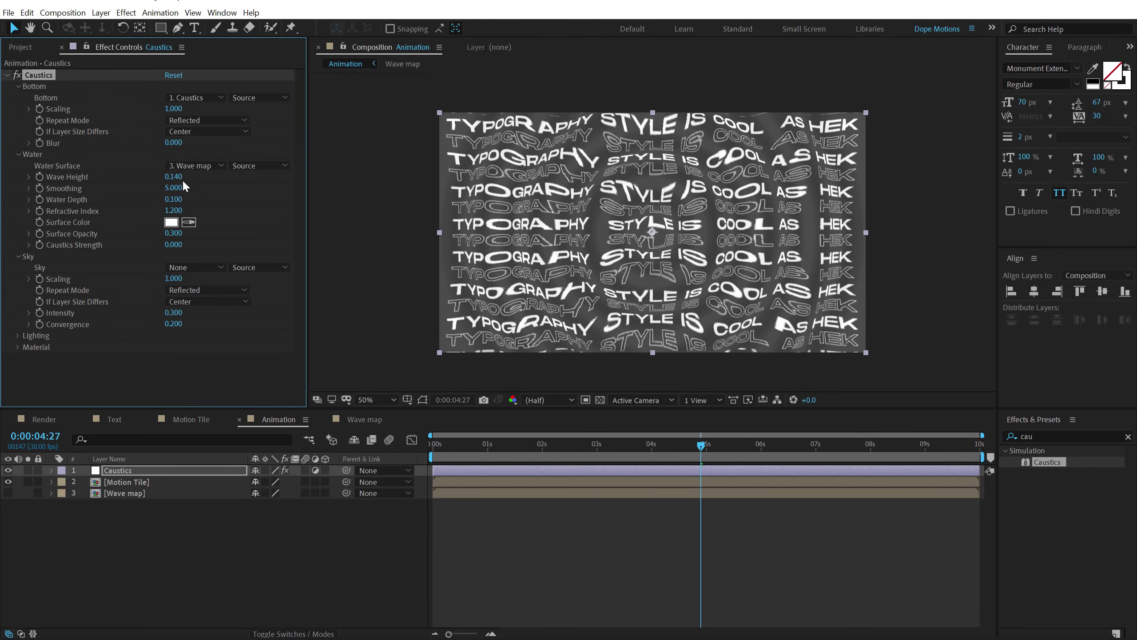
- Set Caustics Wave Height to 0.5, Smoothing to 50 and Water Depth to 0
left_click(175, 177)
key("BackSpace")
type(".5")
key("Return")
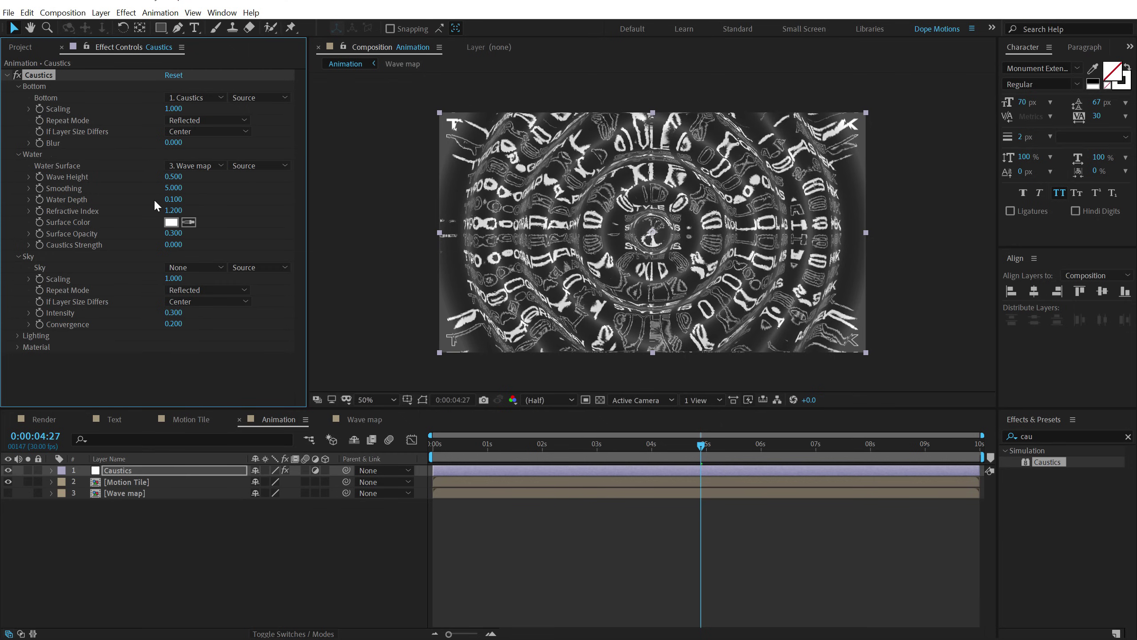
left_click_drag(175, 192, 242, 192)
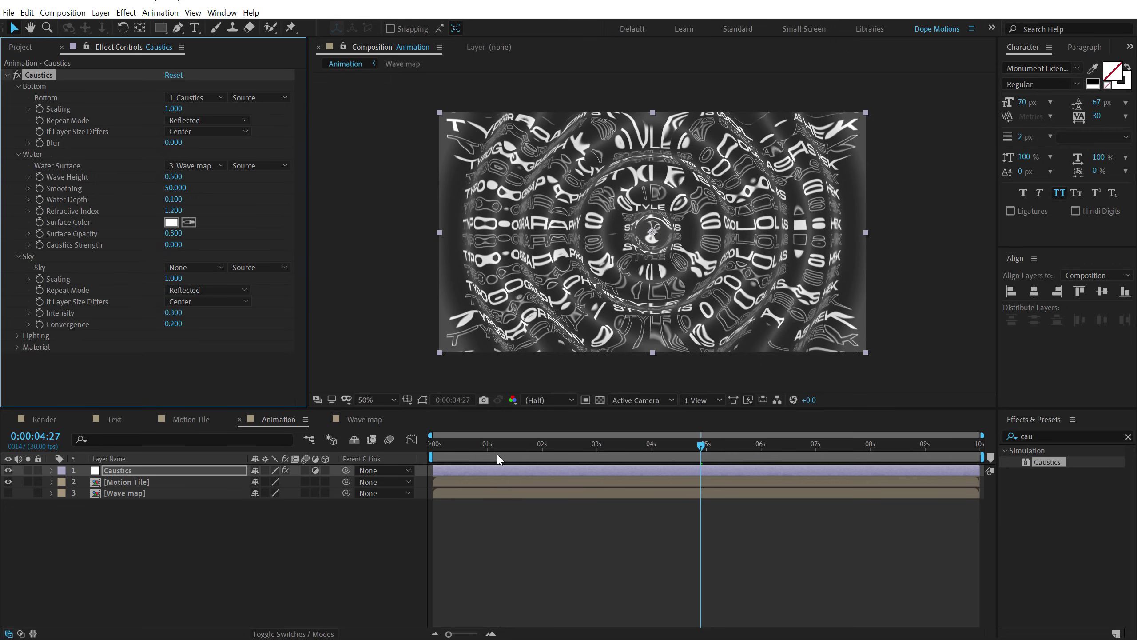
left_click_drag(595, 447, 706, 453)
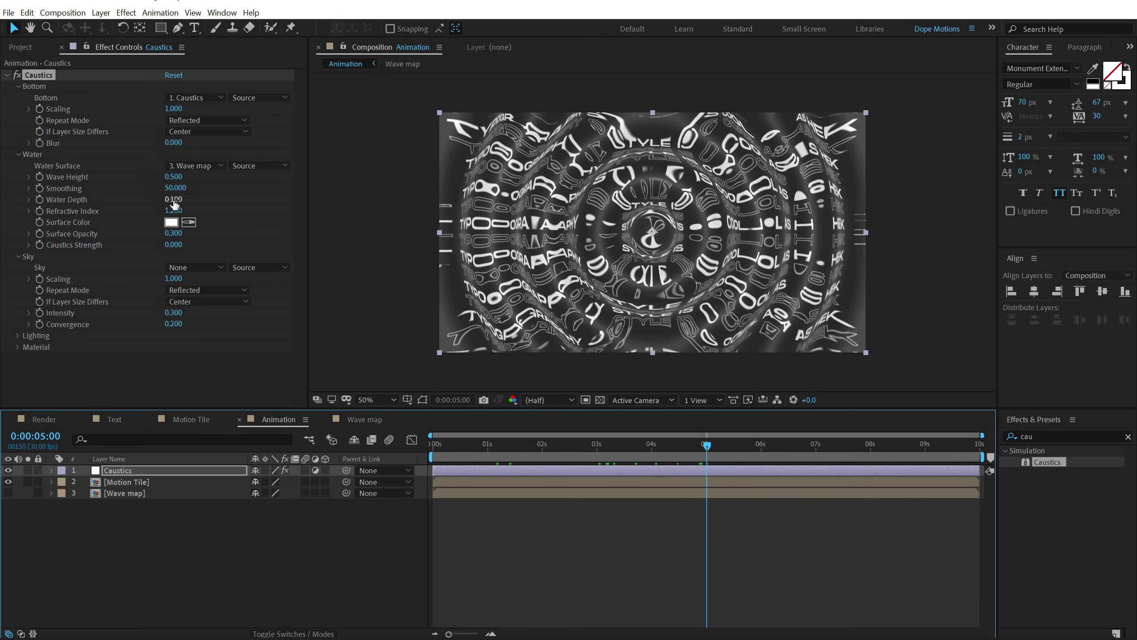
left_click_drag(175, 202, 160, 200)
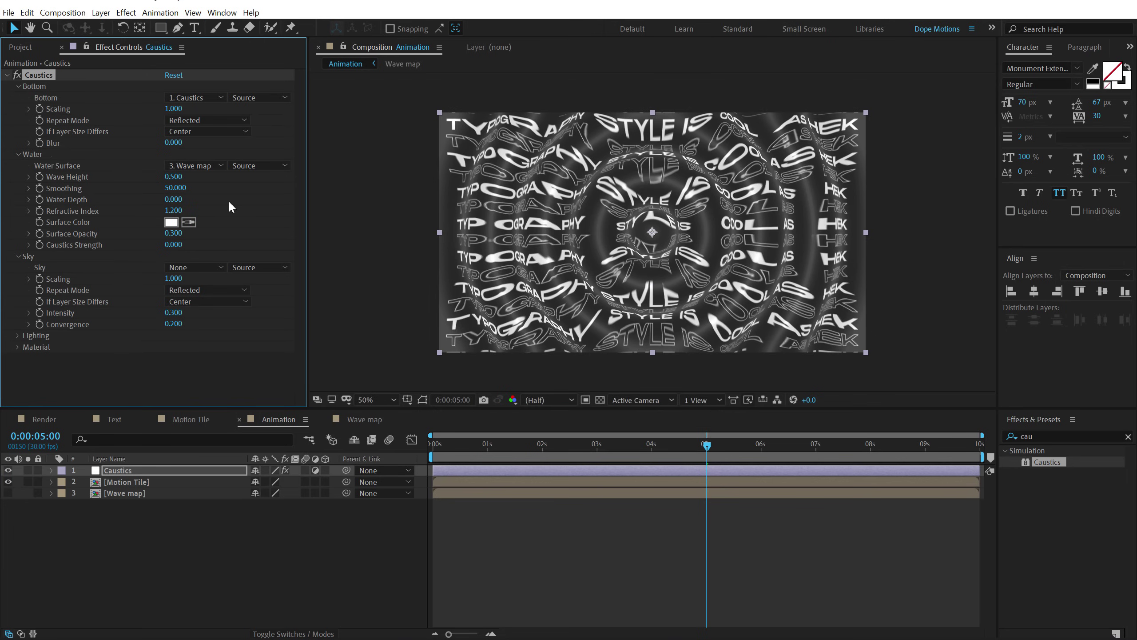
- Set Refractive Index to 1.1 and Surface Opacity to 0.1, and raise Caustics Strength toward 1
left_click(174, 210)
type("1.1")
key("Return")
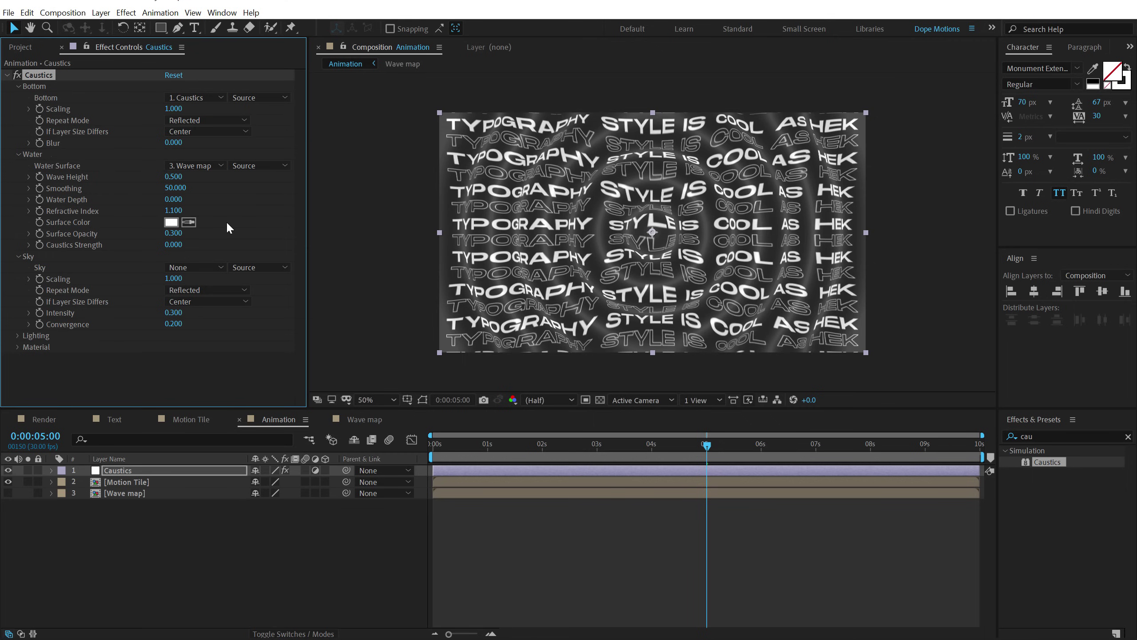
left_click_drag(174, 237, 175, 234)
left_click(174, 233)
type("0.1")
key("Return")
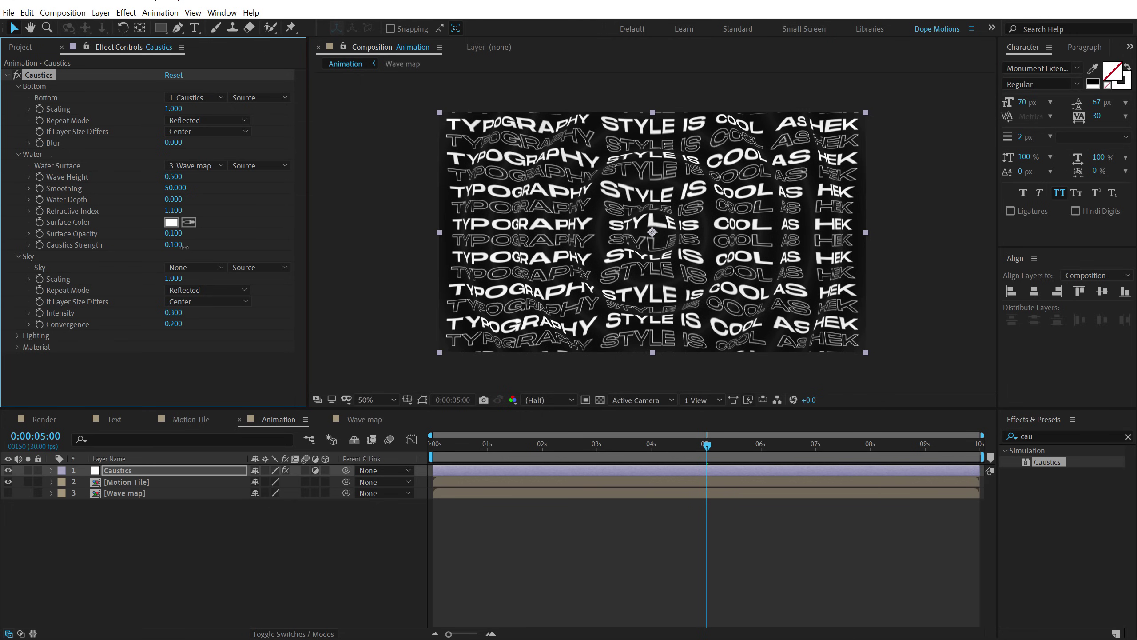
left_click_drag(184, 247, 241, 241)
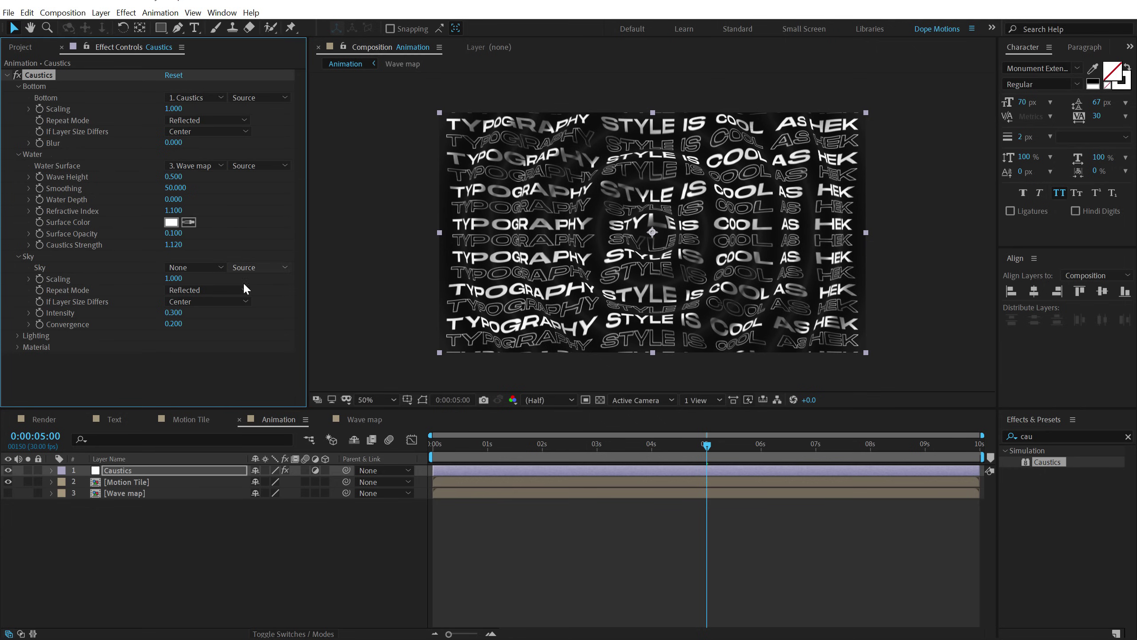
left_click(174, 248)
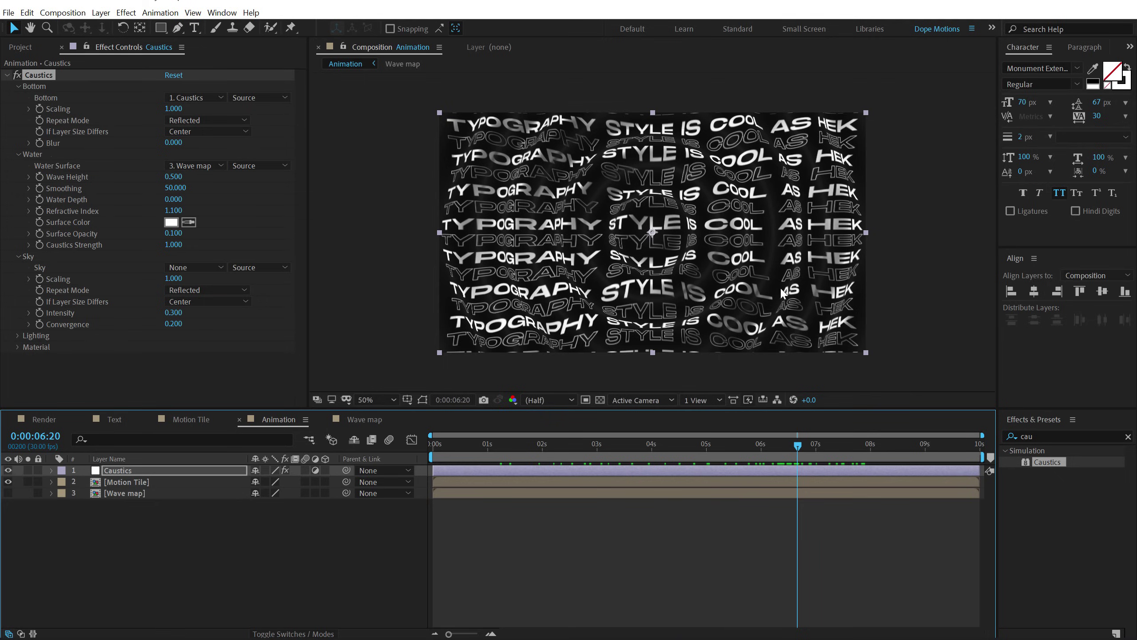
- Drop the Animation comp from the Project list into the Render timeline and make its layer 3D
left_click(25, 51)
left_click(41, 419)
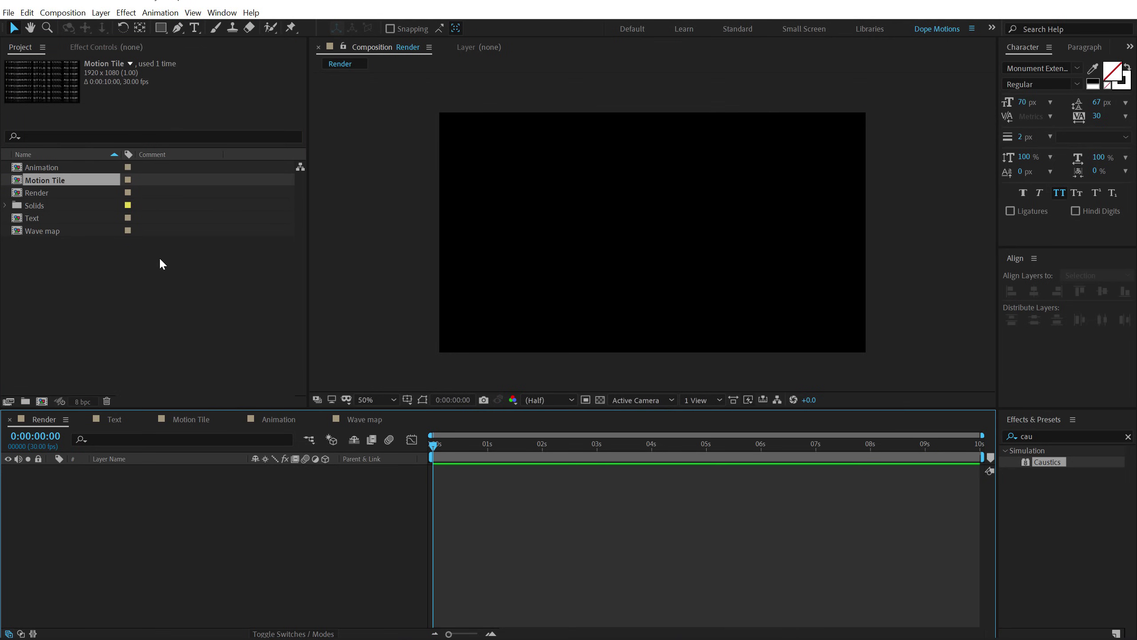
left_click_drag(41, 168, 97, 519)
left_click_drag(490, 446, 747, 457)
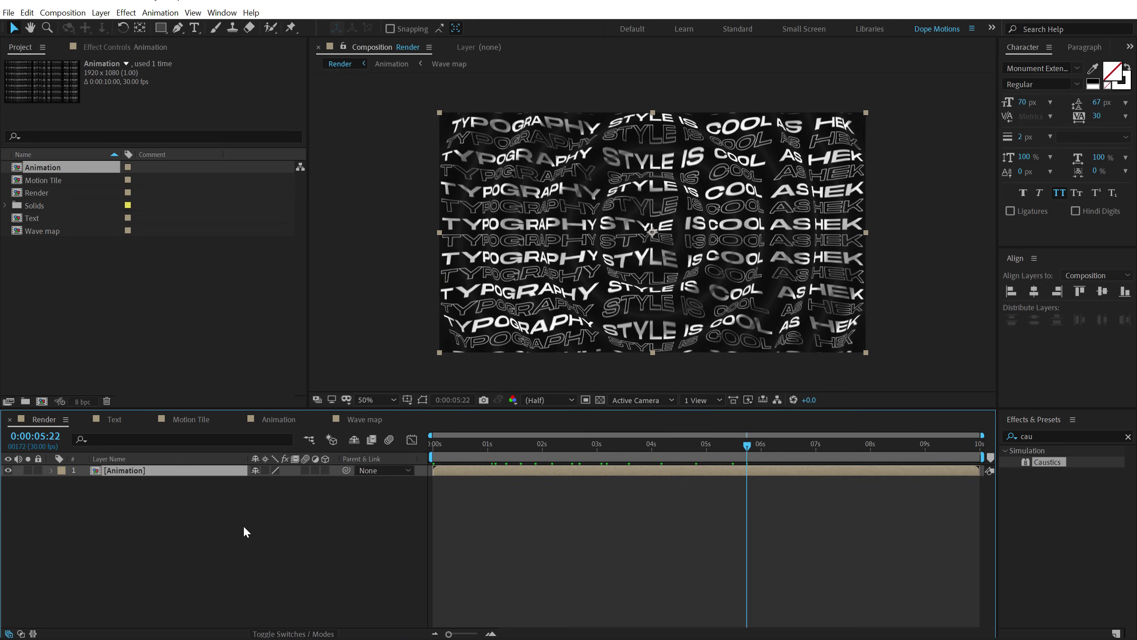
left_click(326, 471)
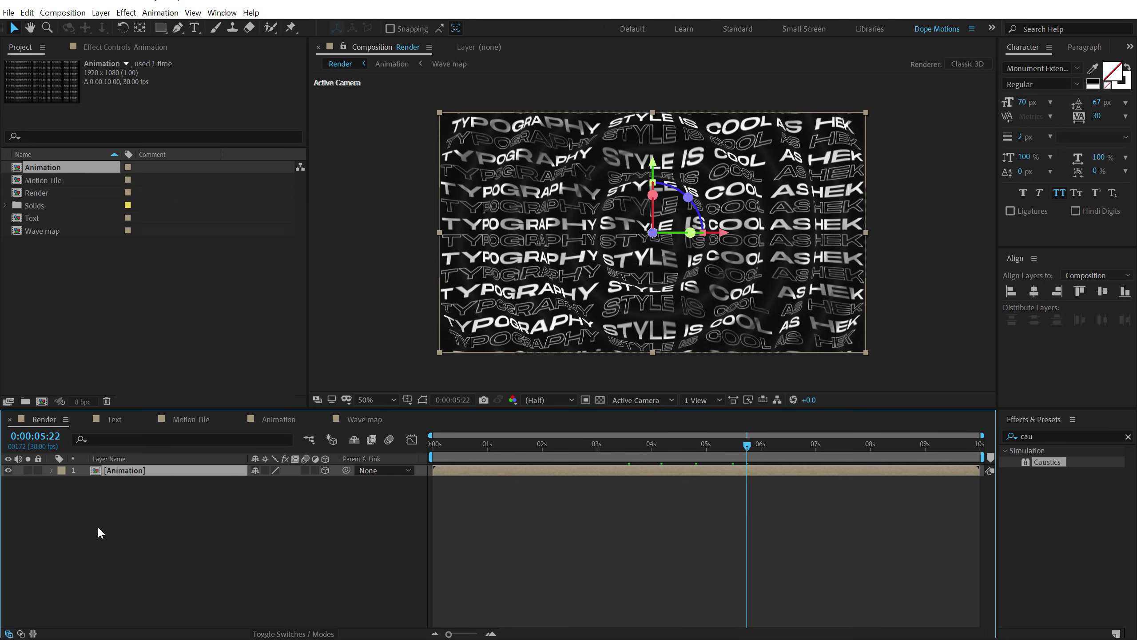
- Add a new camera, Camera 1, using the 50mm lens preset
right_click(140, 519)
mouse_move(246, 395)
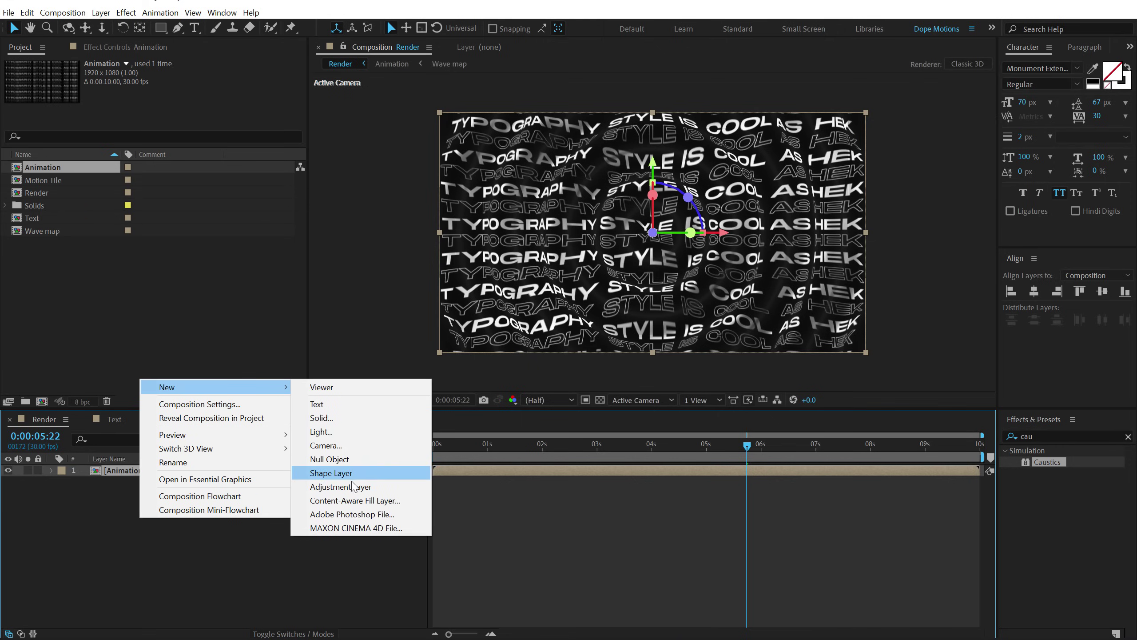
left_click(326, 445)
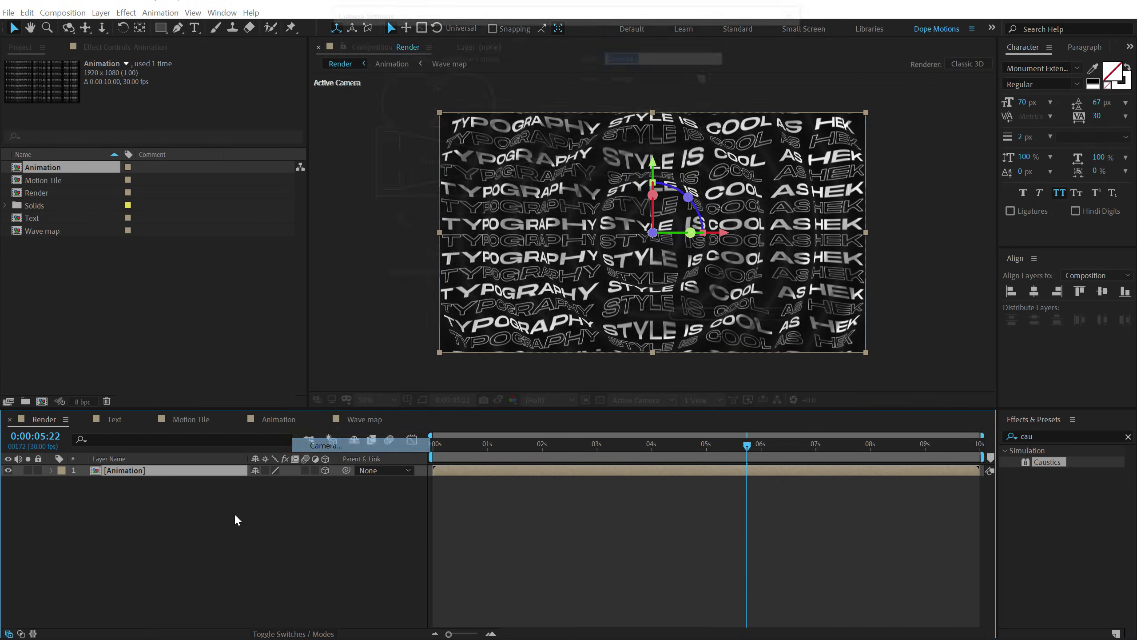
left_click(645, 75)
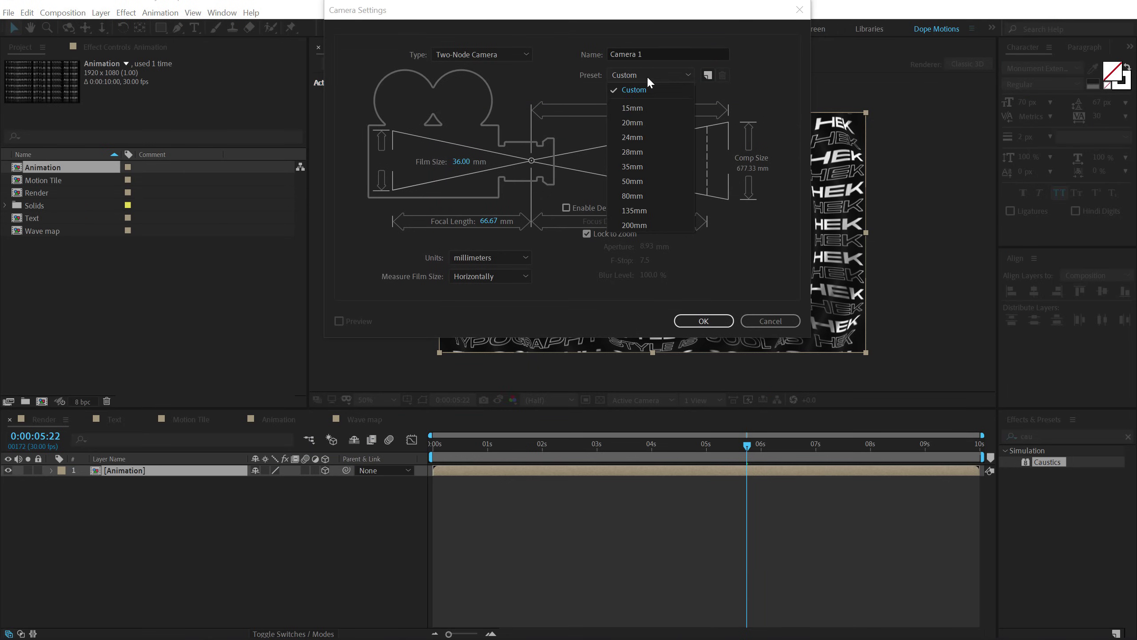
left_click(637, 181)
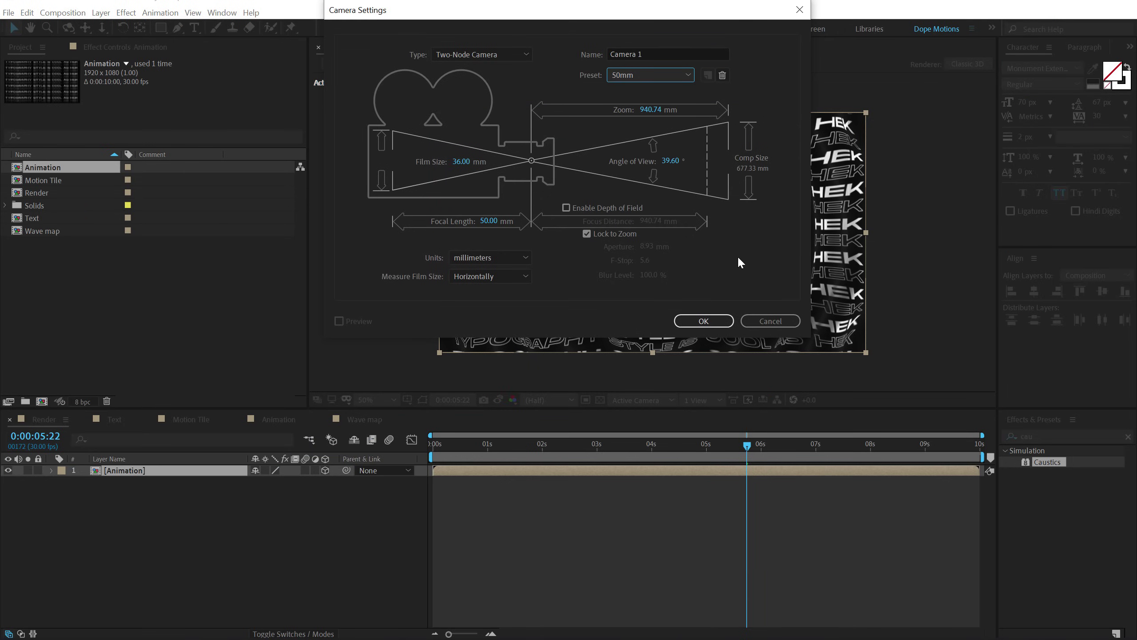
left_click(702, 322)
- Add a null object, centre it horizontally and vertically in the comp, and make it 3D
right_click(131, 539)
mouse_move(212, 407)
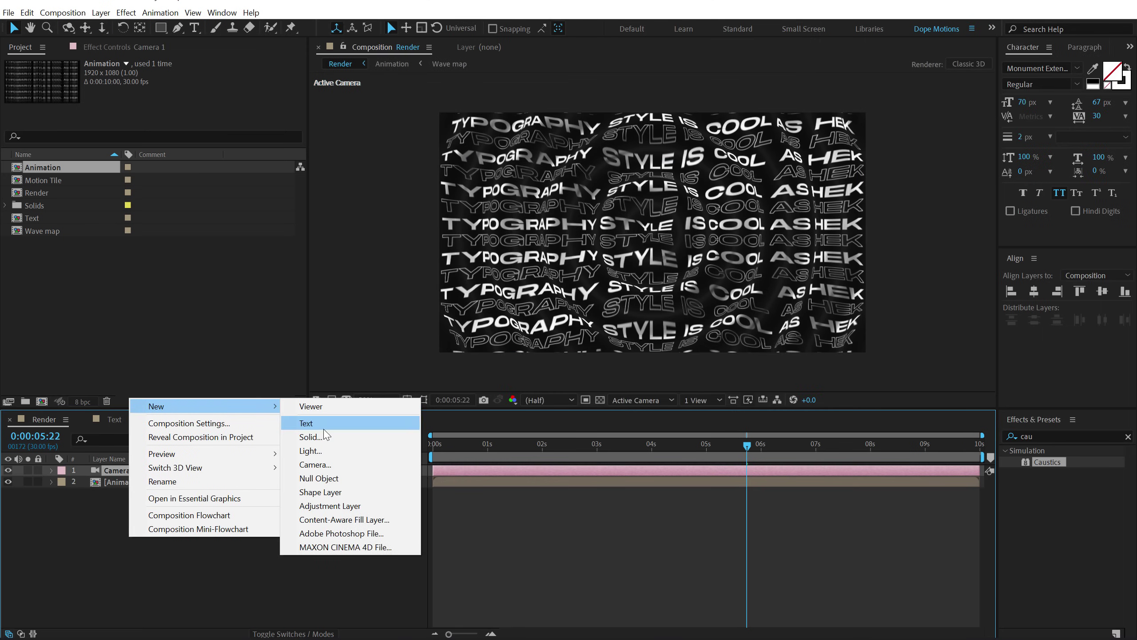
left_click(326, 477)
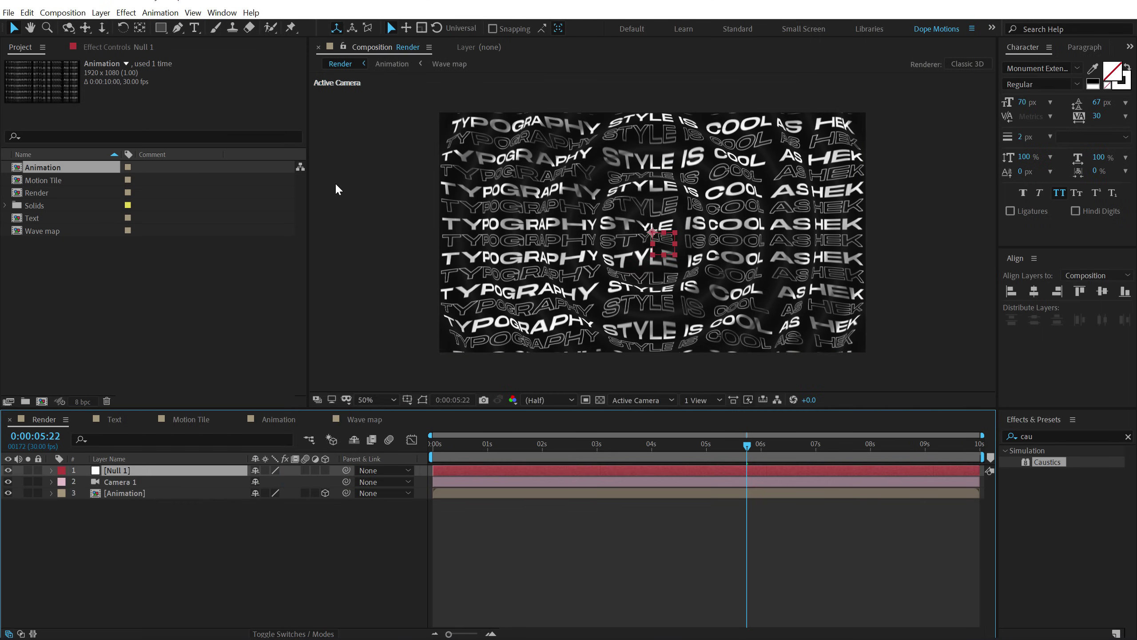
left_click(140, 27)
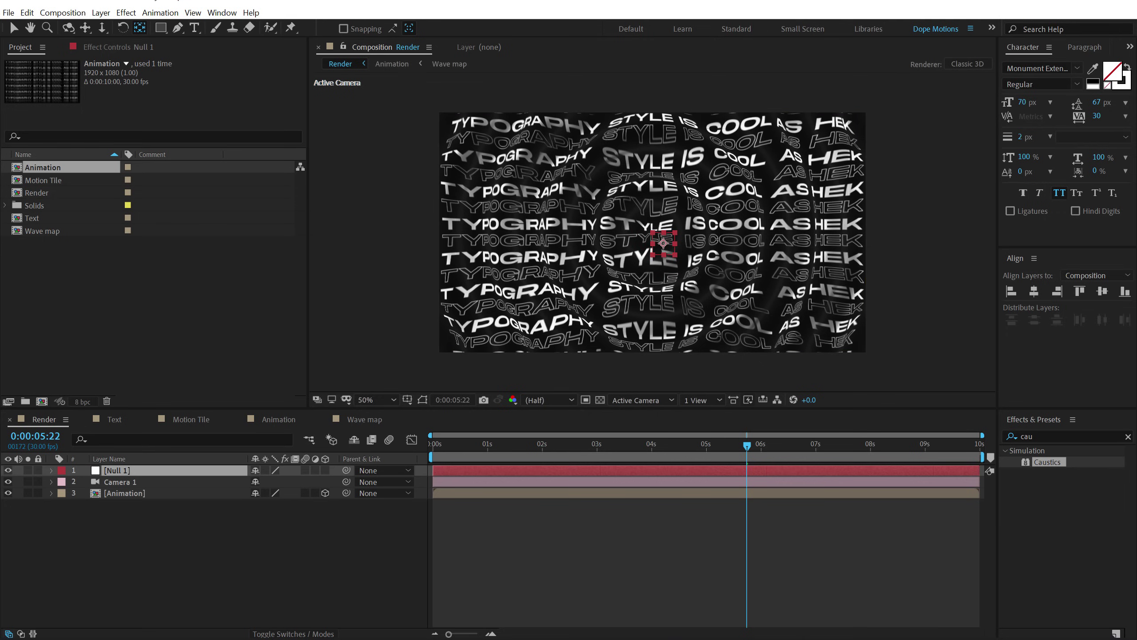
left_click(14, 28)
left_click(1031, 292)
left_click(1102, 291)
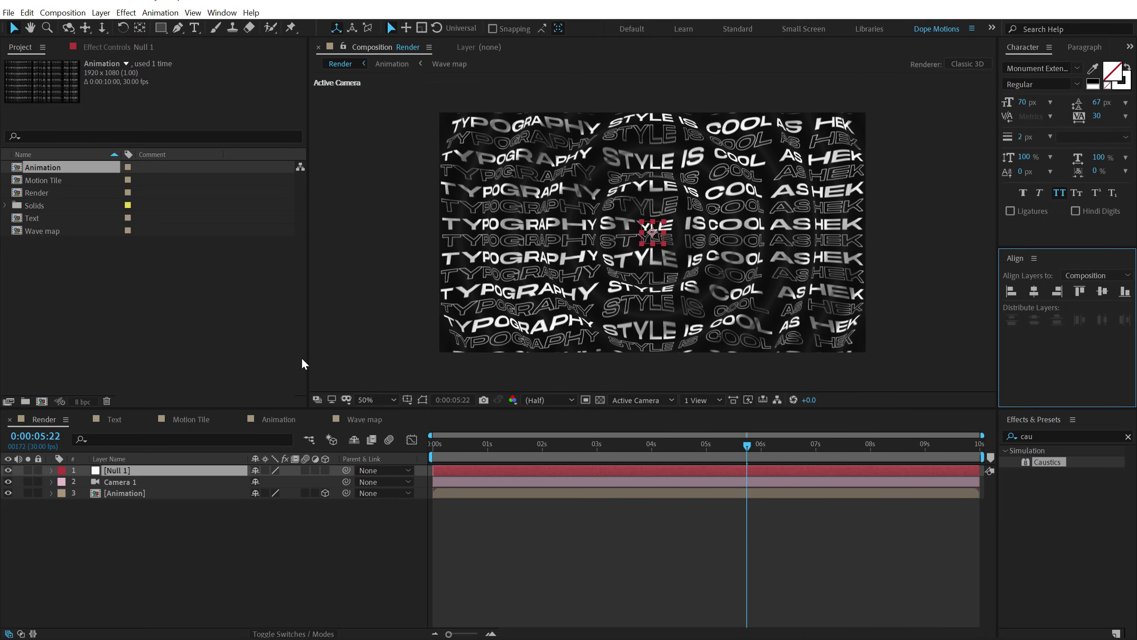
left_click(326, 470)
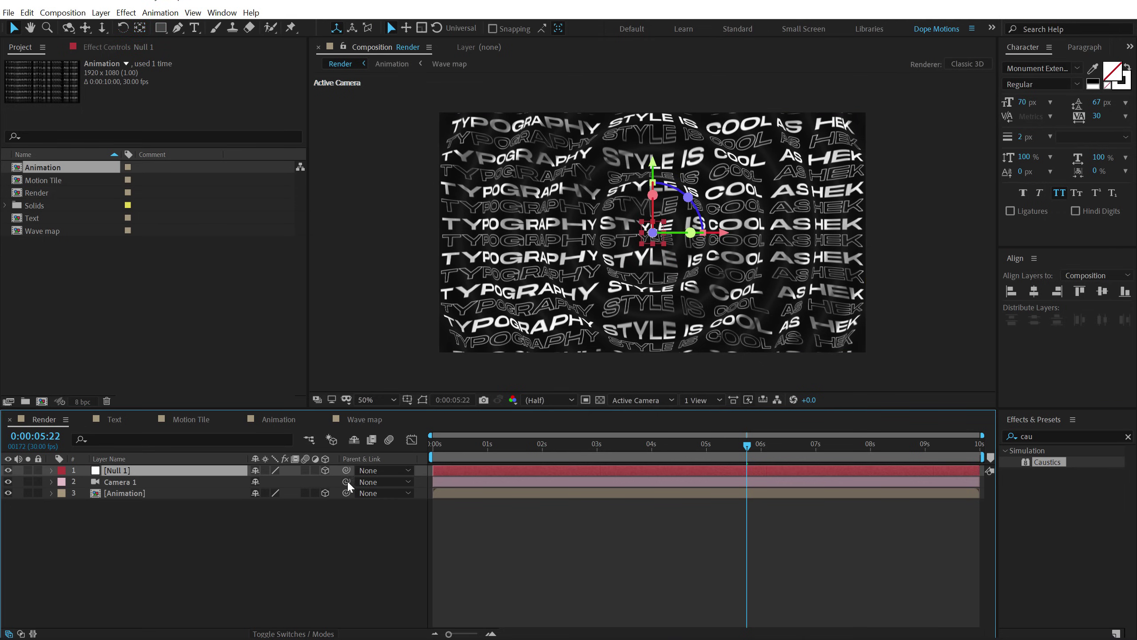
- Parent Camera 1 to the null and rename the null 'Cam Control'
left_click_drag(346, 480, 120, 471)
key("Return")
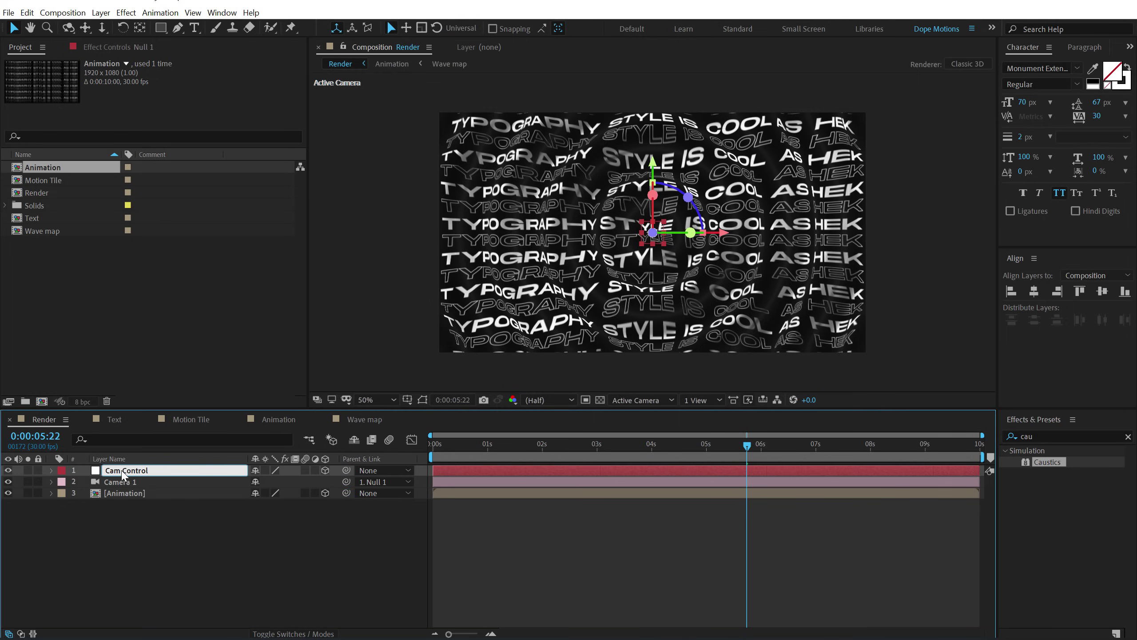
key("Return")
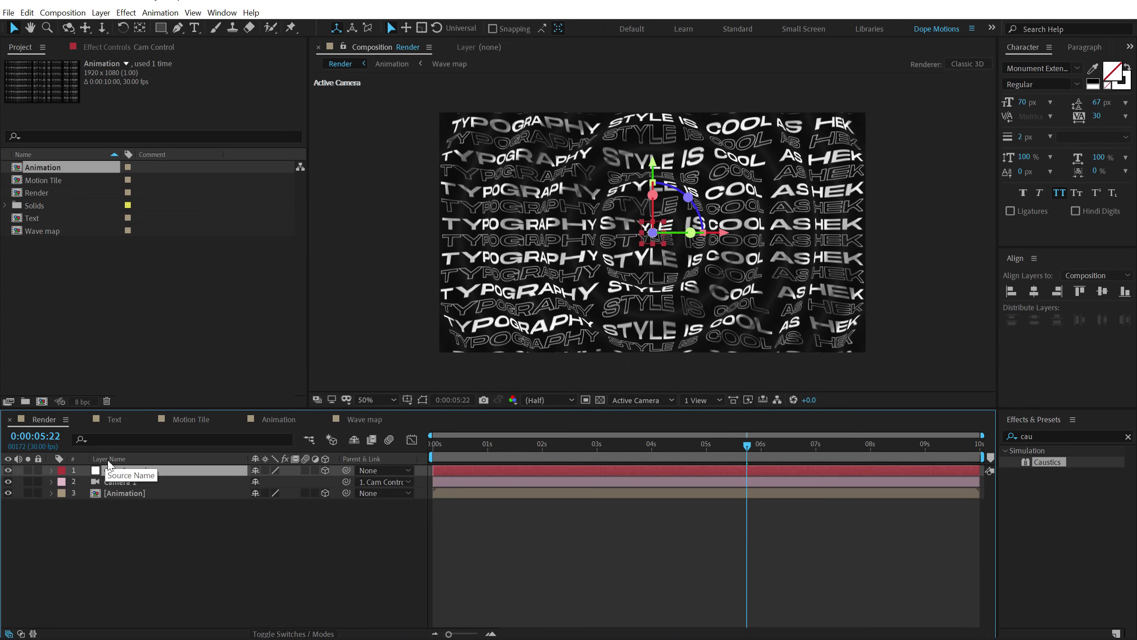
- Reveal Cam Control's rotation properties with R and tilt X Rotation to about 38°
key("r")
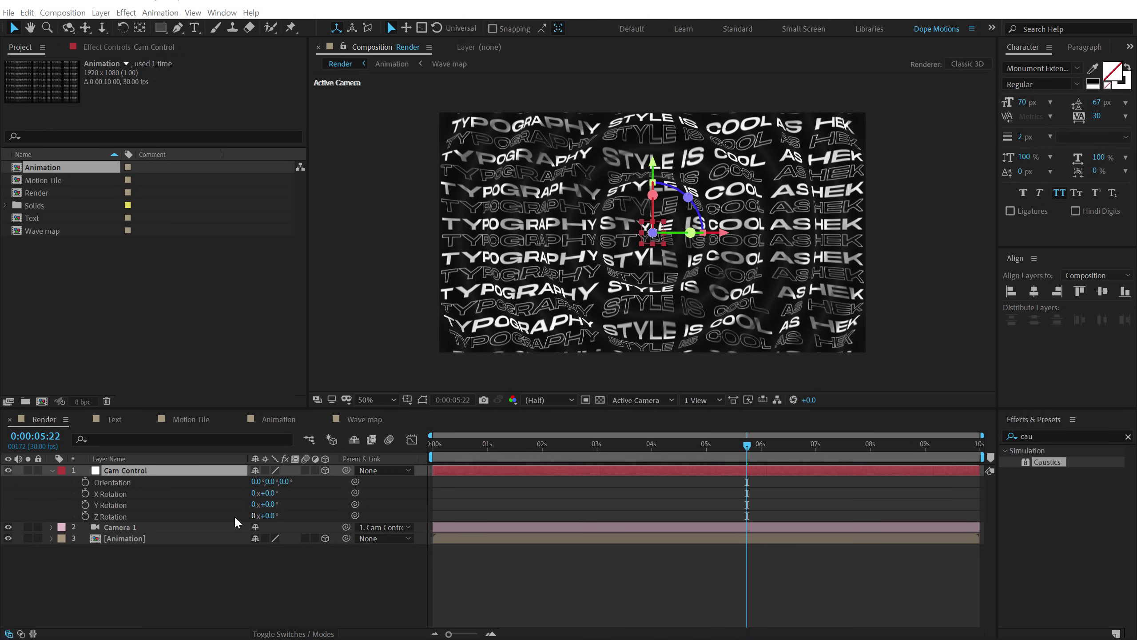
mouse_move(270, 497)
left_mouse_down()
mouse_move(302, 494)
mouse_move(279, 505)
mouse_move(301, 504)
mouse_move(276, 504)
mouse_move(294, 503)
mouse_move(276, 516)
mouse_move(288, 517)
mouse_move(267, 516)
left_mouse_up()
- With Cam Control selected, use the camera tools to dolly closer to the text wall
left_click(145, 472)
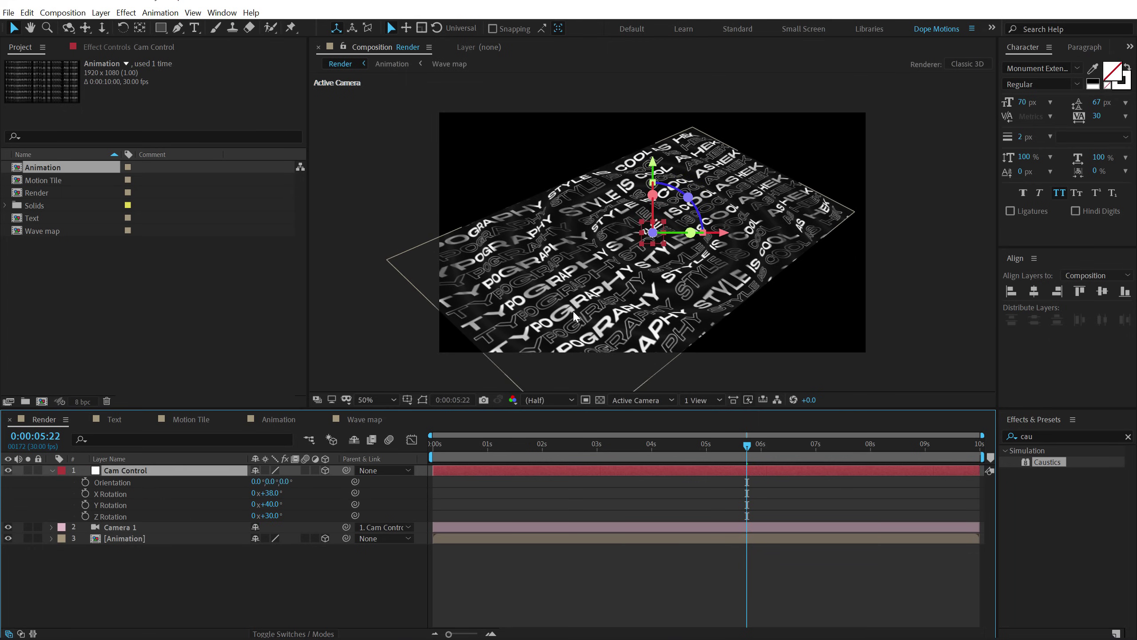
key("c")
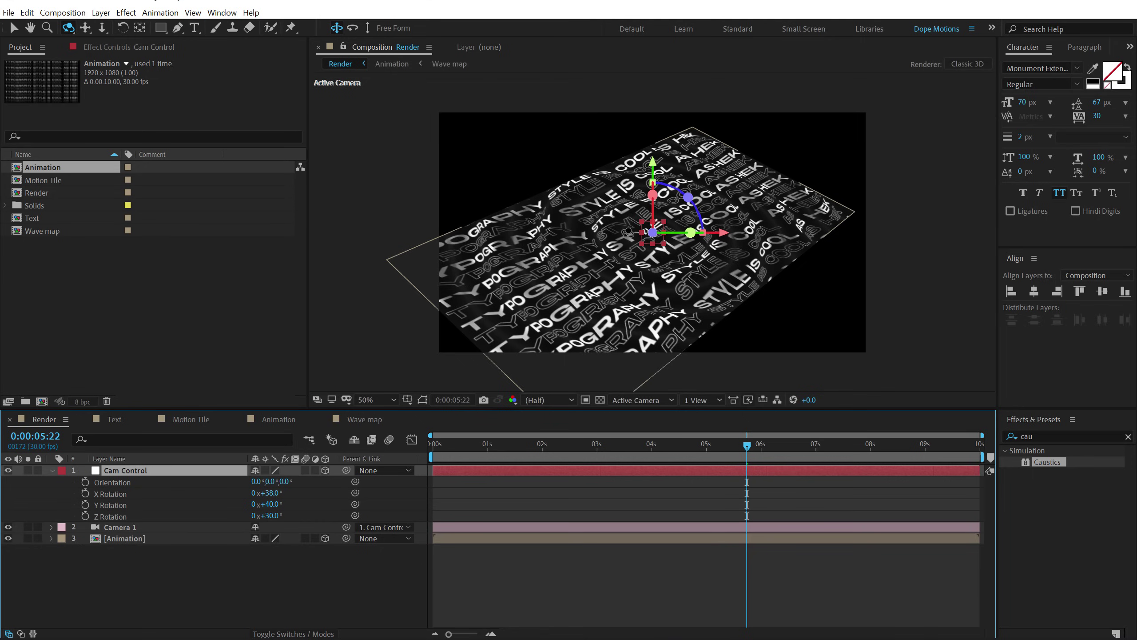
key("c")
key("c")
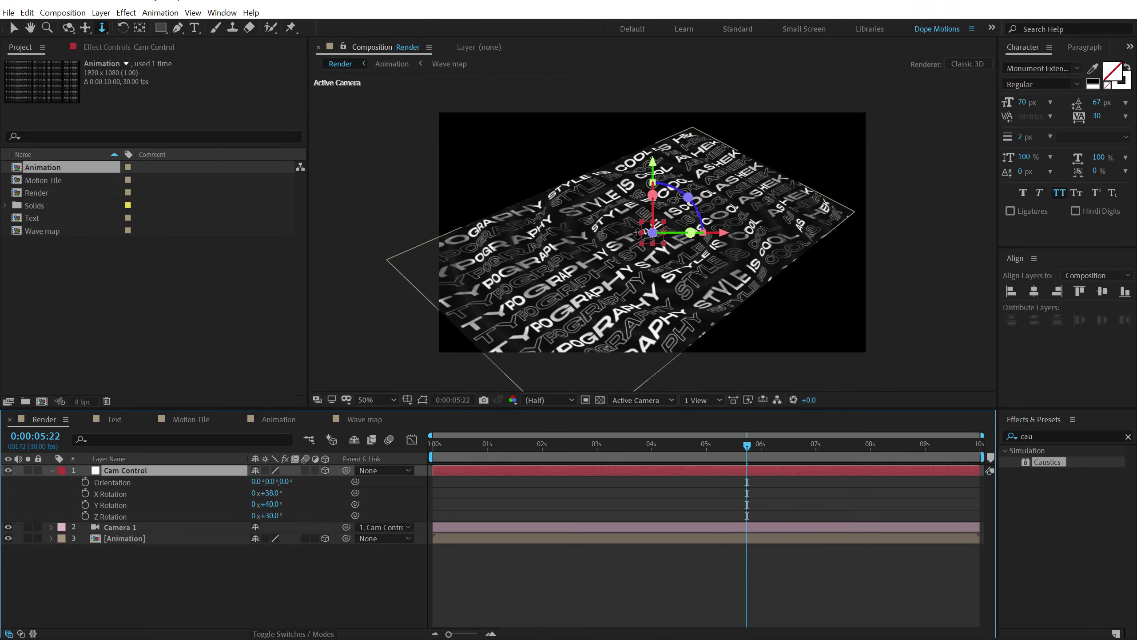
left_click_drag(638, 232, 642, 210)
key("c")
key("c")
key("c")
key("c")
key("c")
- Deselect the layers, scrub to about 2:14 and set the preview resolution to Full
left_click(514, 566)
left_click_drag(485, 444, 635, 445)
left_click(564, 398)
left_click(542, 441)
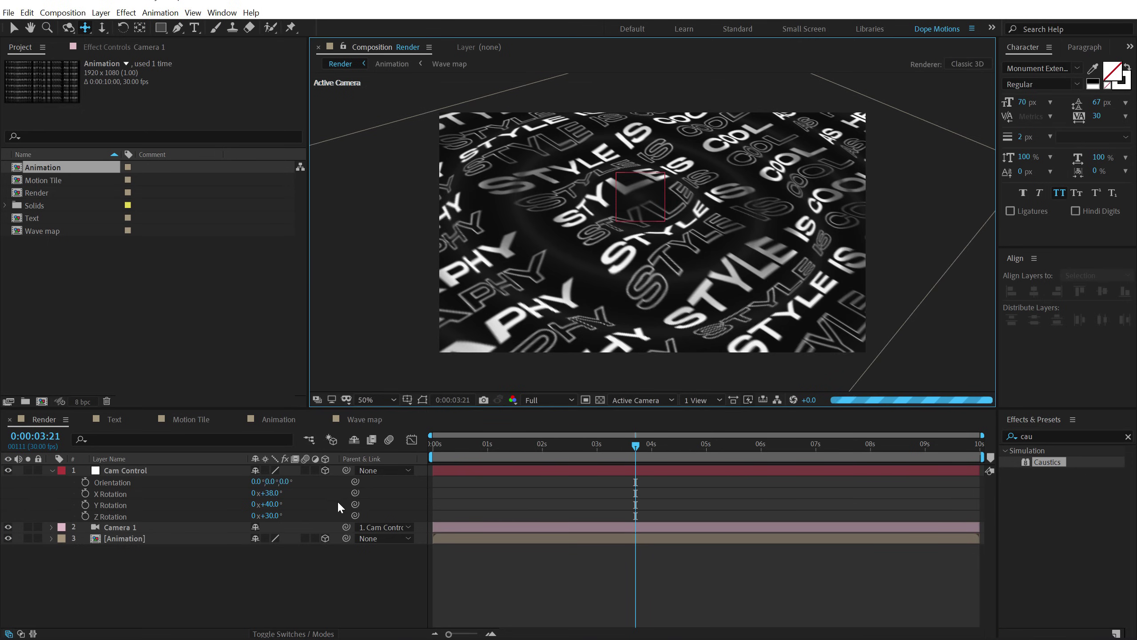
- Hide Cam Control and turn on Depth of Field in Camera 1's Camera Options
left_click(8, 470)
left_click(51, 470)
left_click(117, 480)
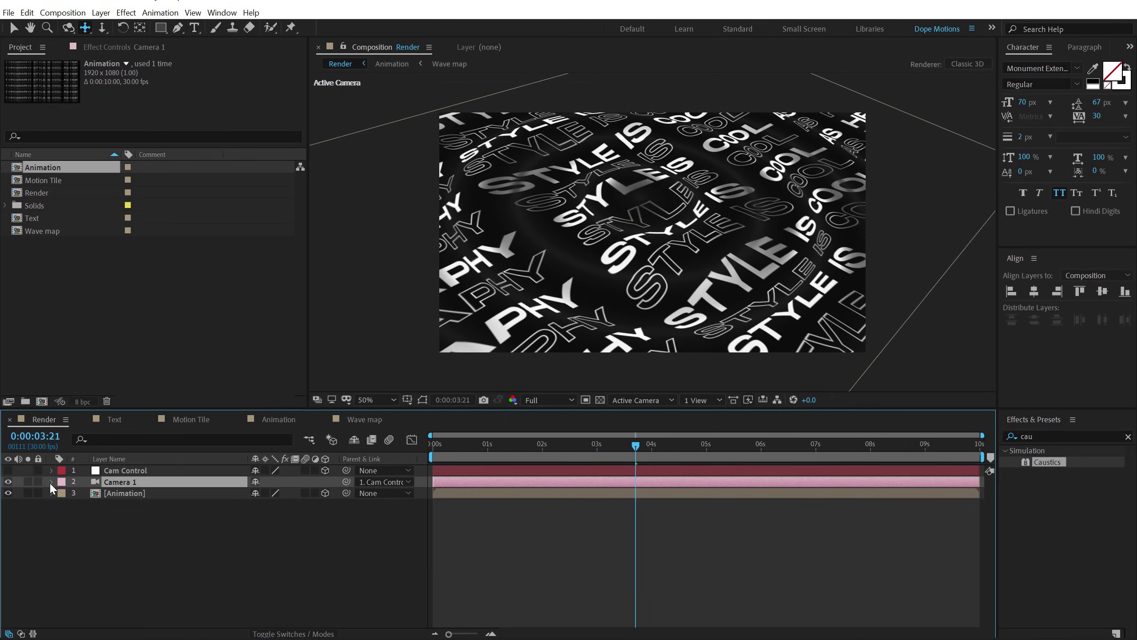
left_click(51, 482)
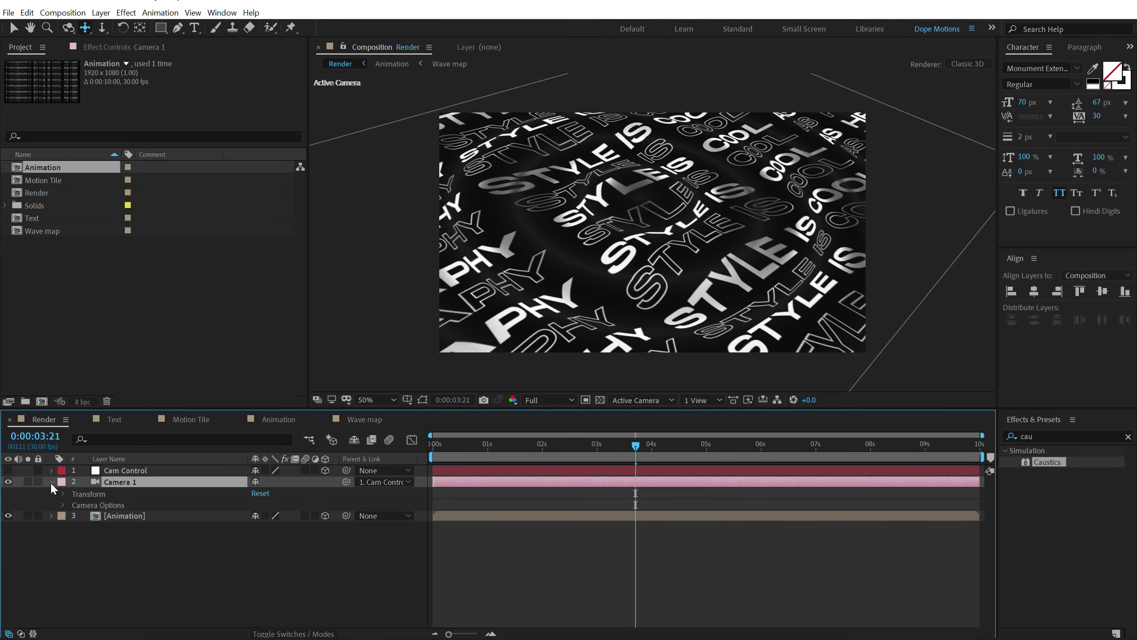
left_click(63, 505)
scroll(62, 519, "down", 1)
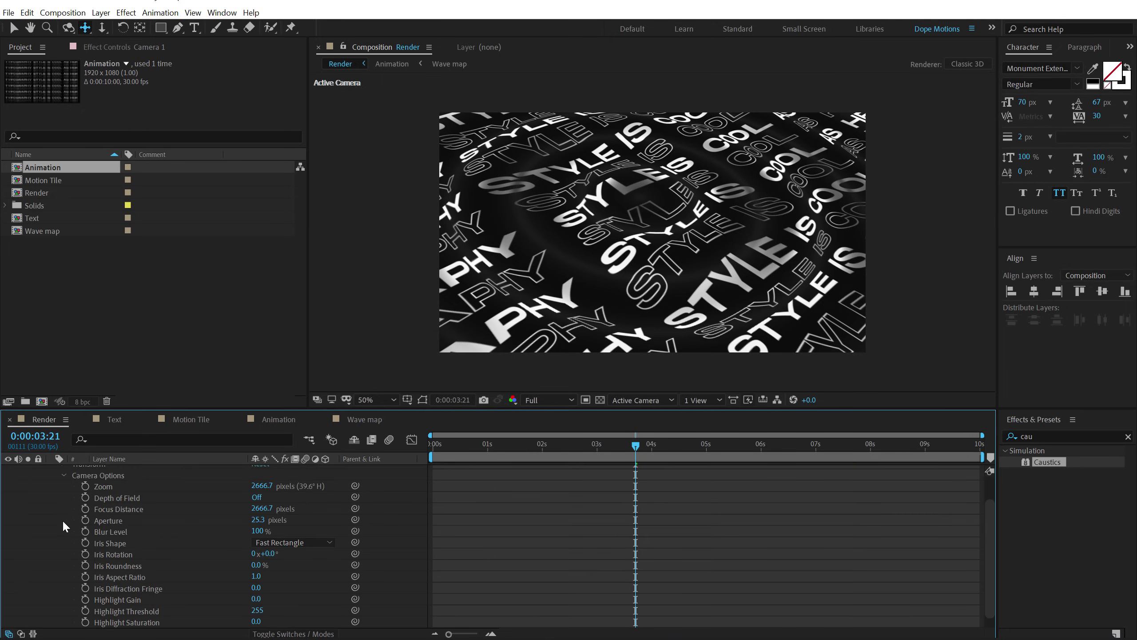
left_click(257, 497)
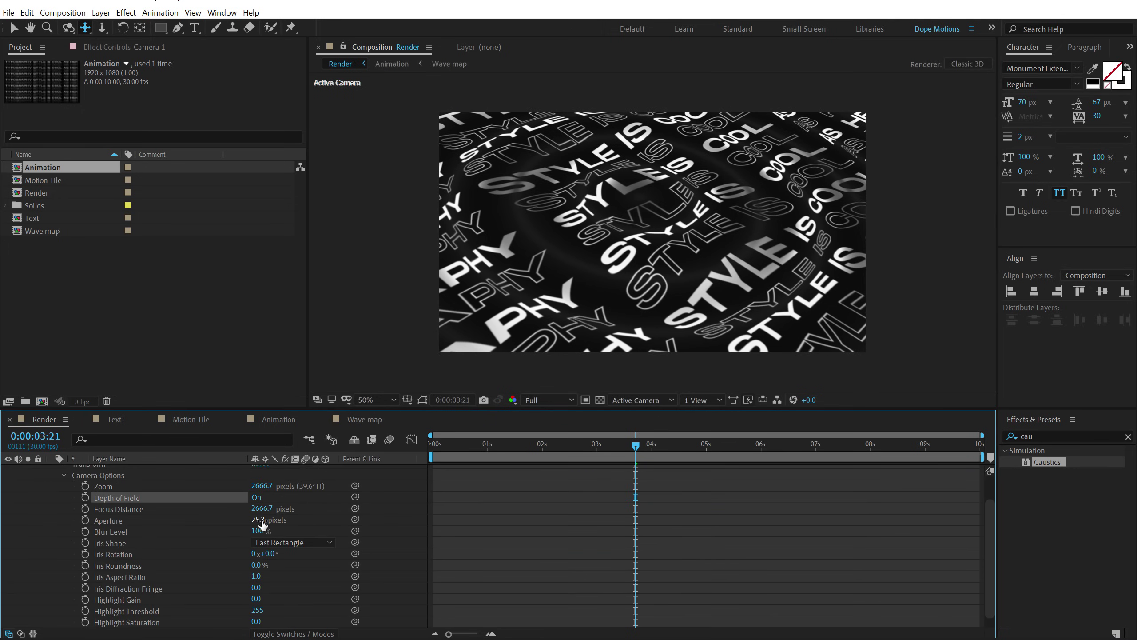
- Set Camera 1's Focus Distance to 1192, Aperture to 250 and Blur Level to 120%
left_click_drag(258, 524, 437, 514)
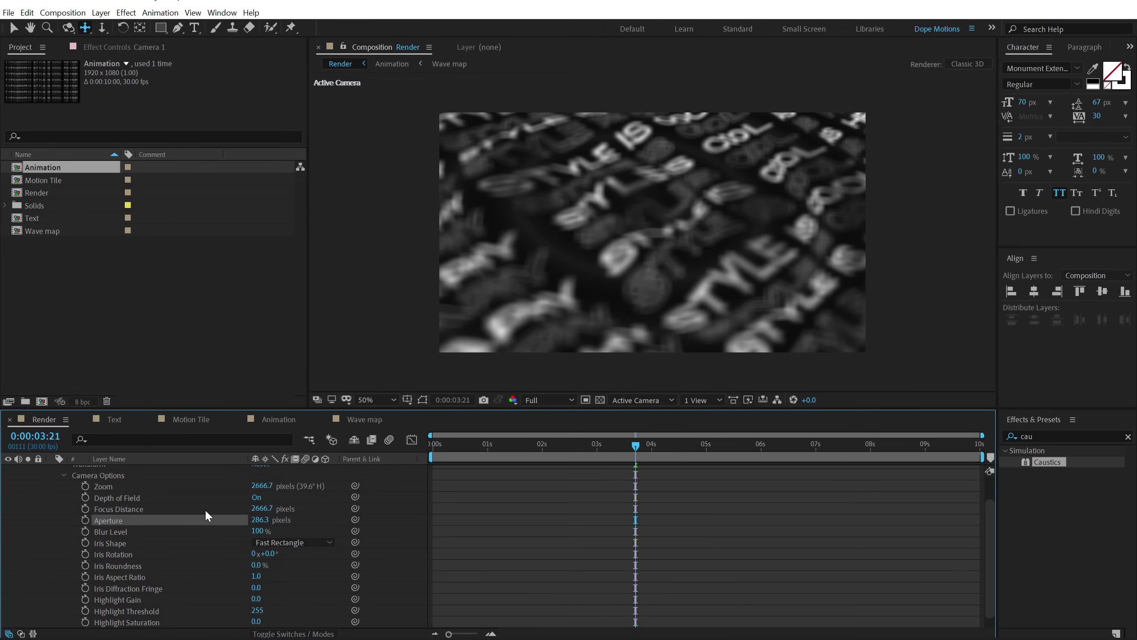
left_click(267, 509)
key("Return")
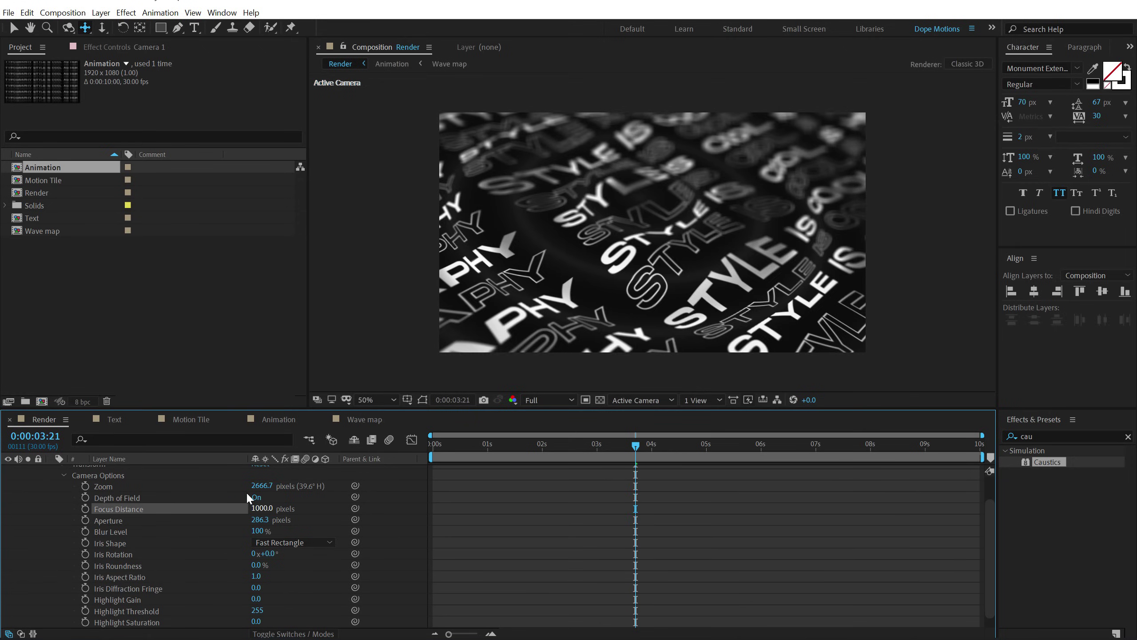
left_click_drag(262, 509, 370, 498)
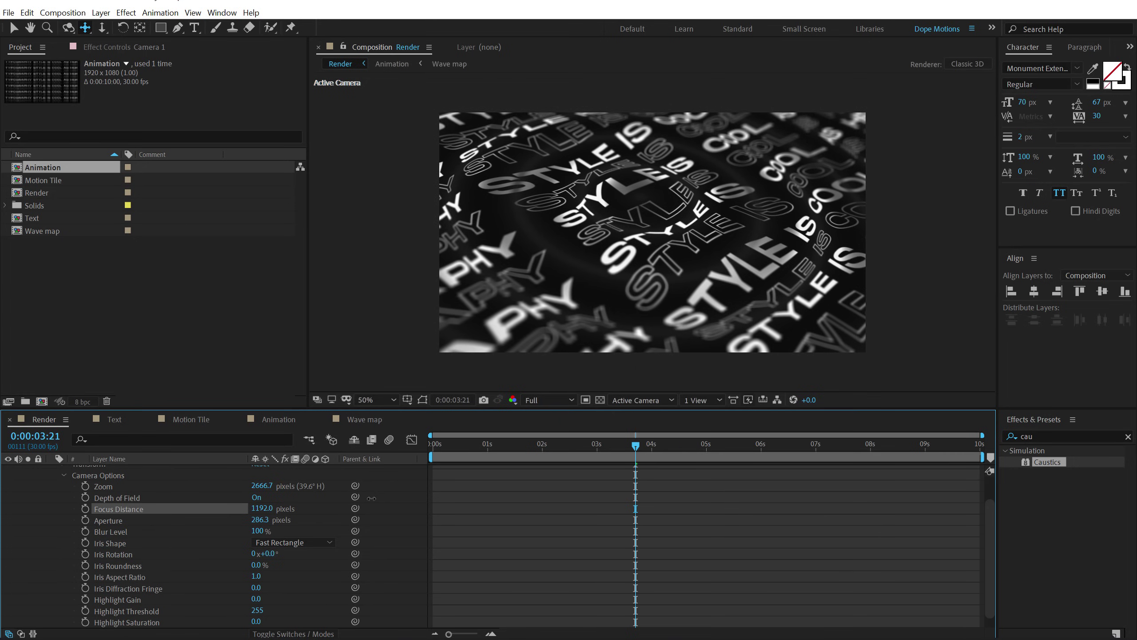
left_click(262, 521)
type("250")
key("Return")
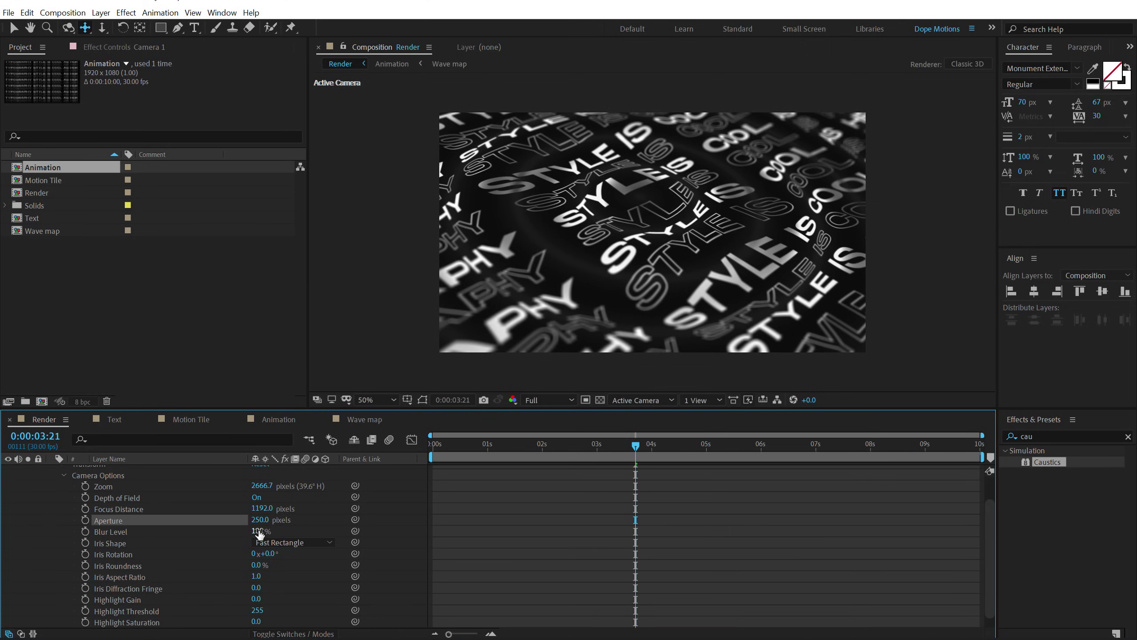
key("Return")
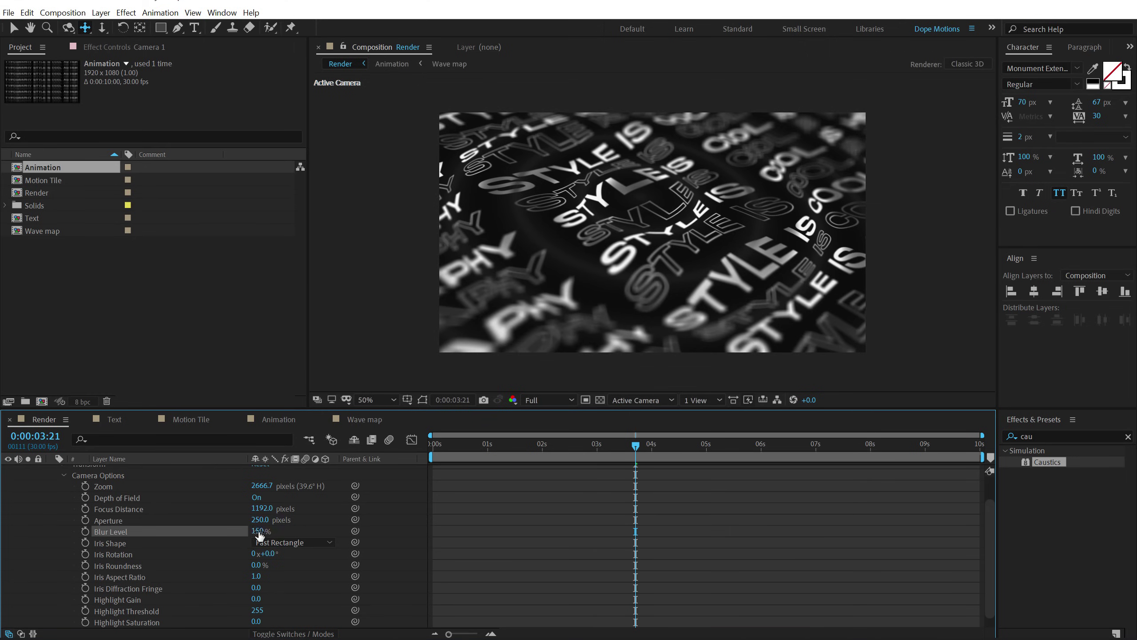
key("Return")
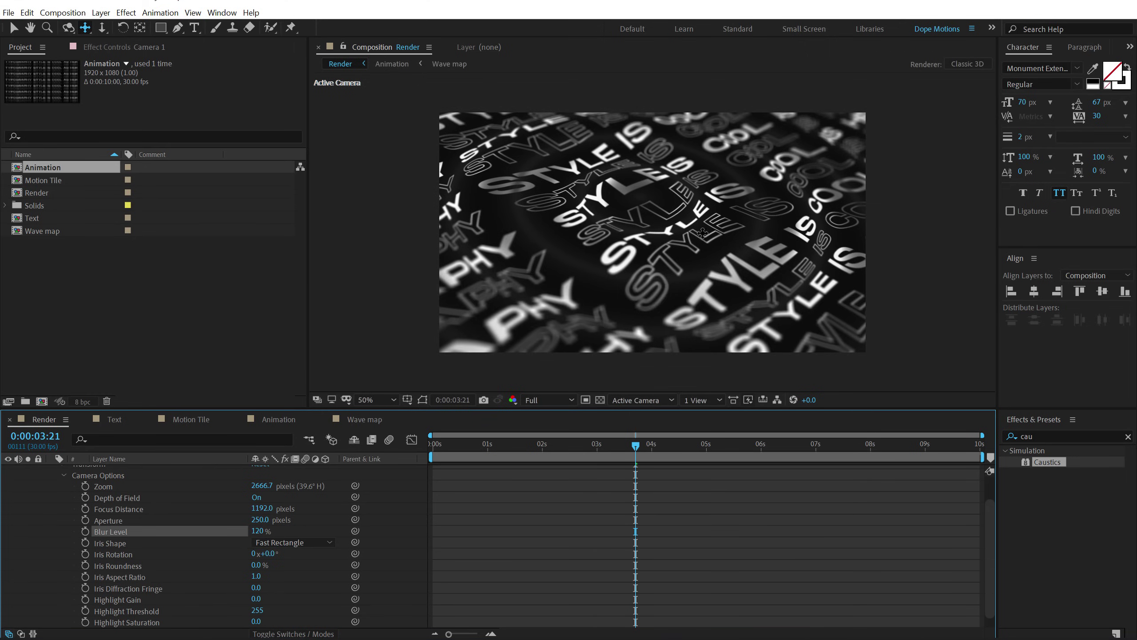
- Collapse Camera 1's properties and move the playhead to about 2:13
left_click(541, 448)
scroll(68, 485, "up", 2)
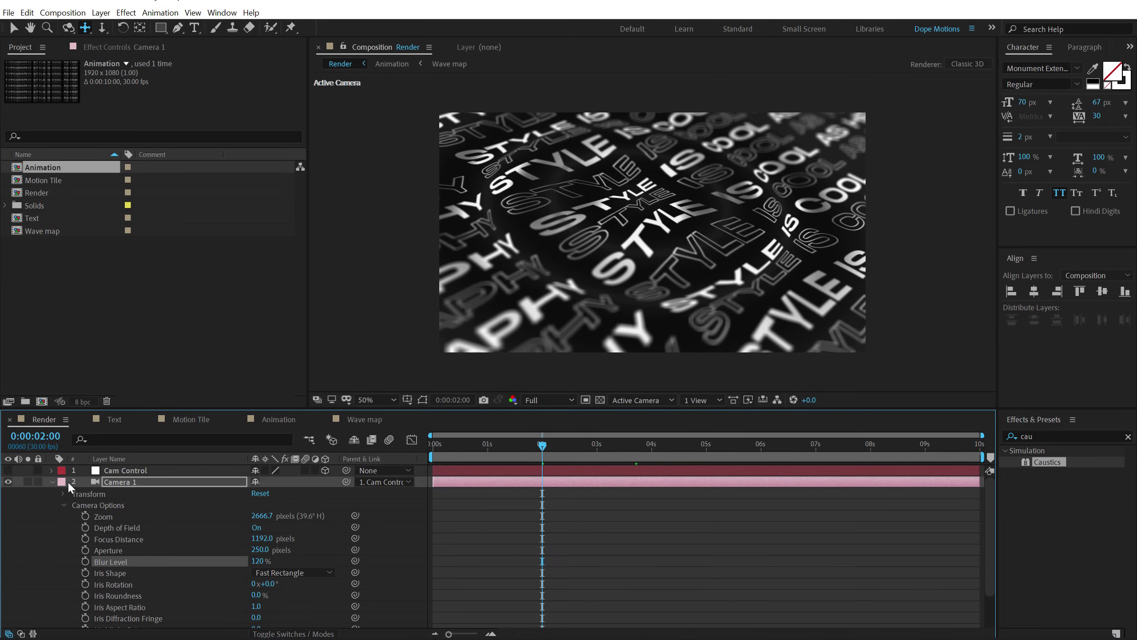
left_click(52, 482)
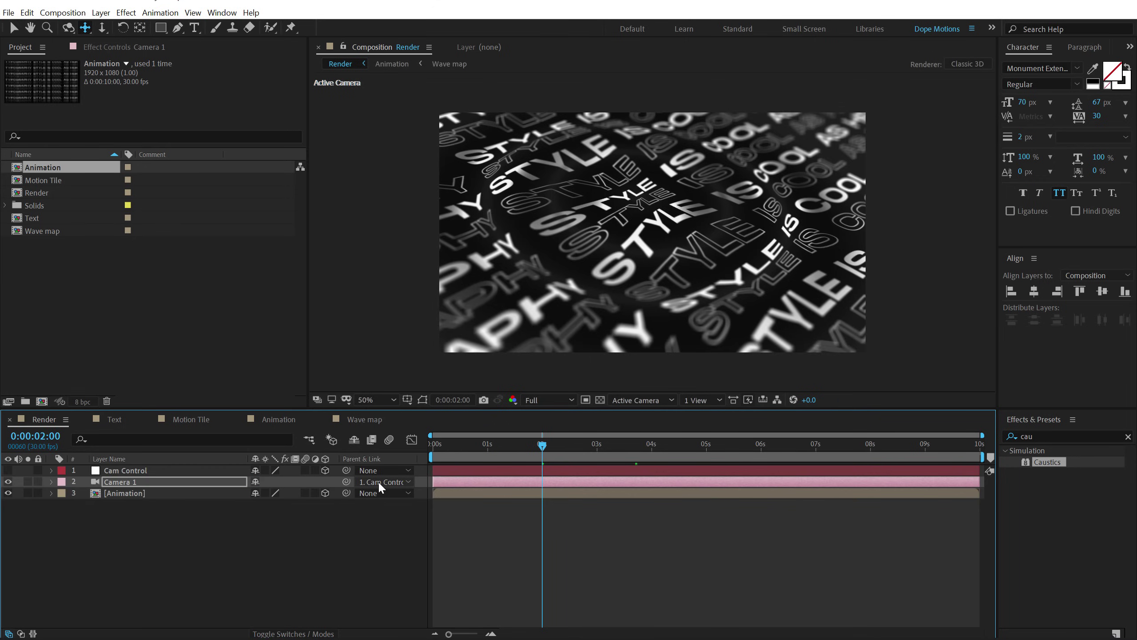
left_click(566, 447)
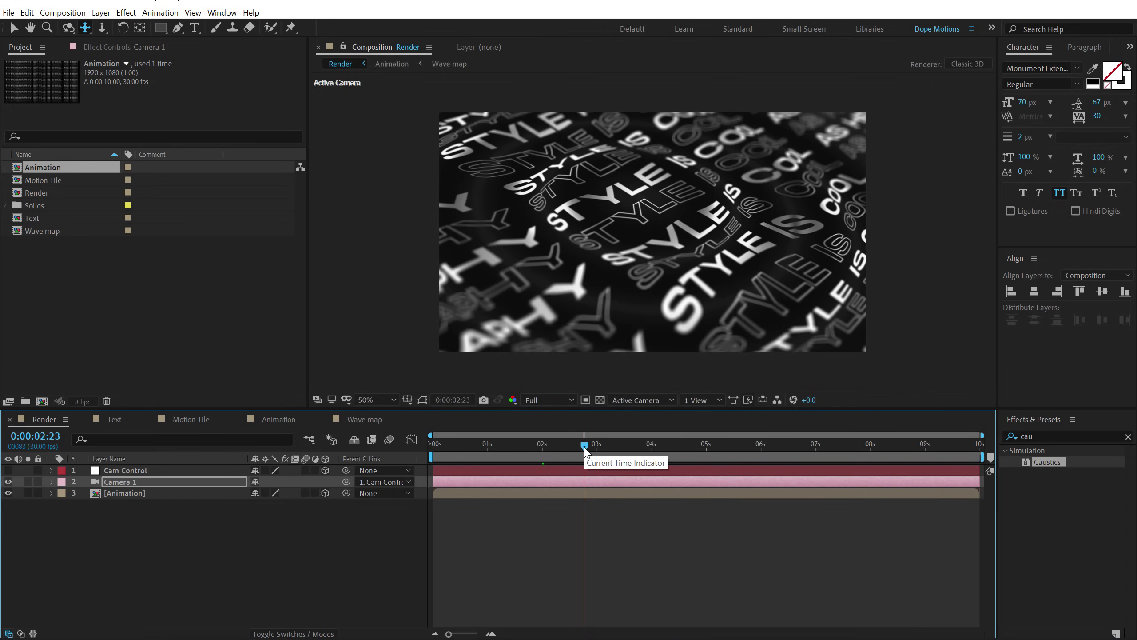
- Play back the shot at Half resolution, then scrub to about 3:16
left_click(554, 402)
left_click(556, 499)
key("space")
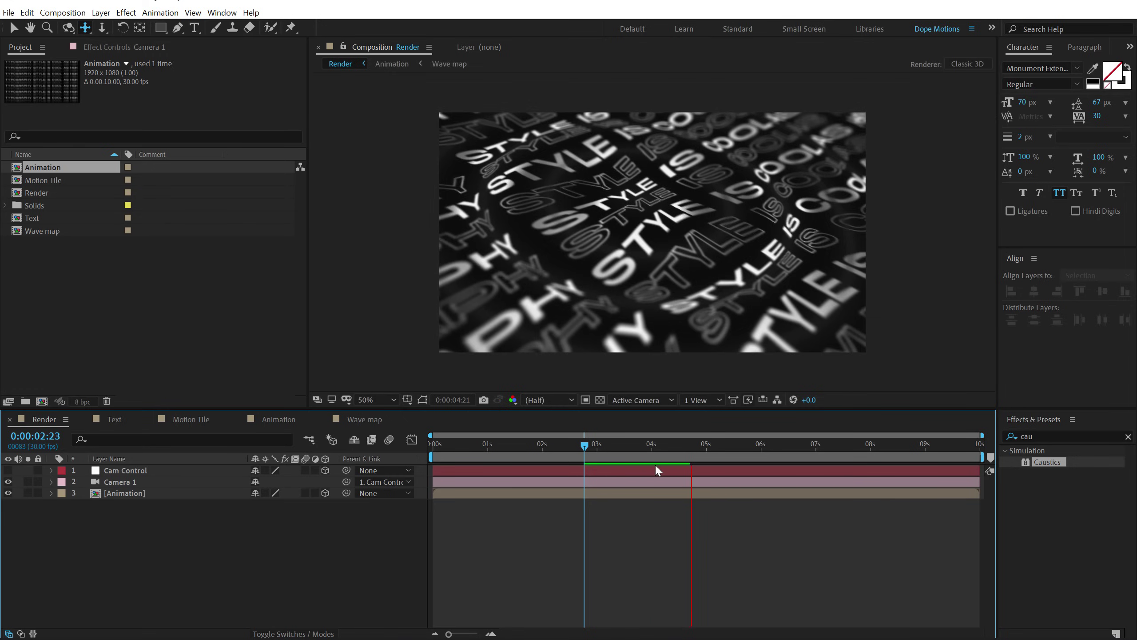
key("space")
left_click_drag(614, 446, 633, 446)
- Inside the Animation precomp, set the Caustics Bottom Scaling to 0.8, then go back to Render
double_click(125, 493)
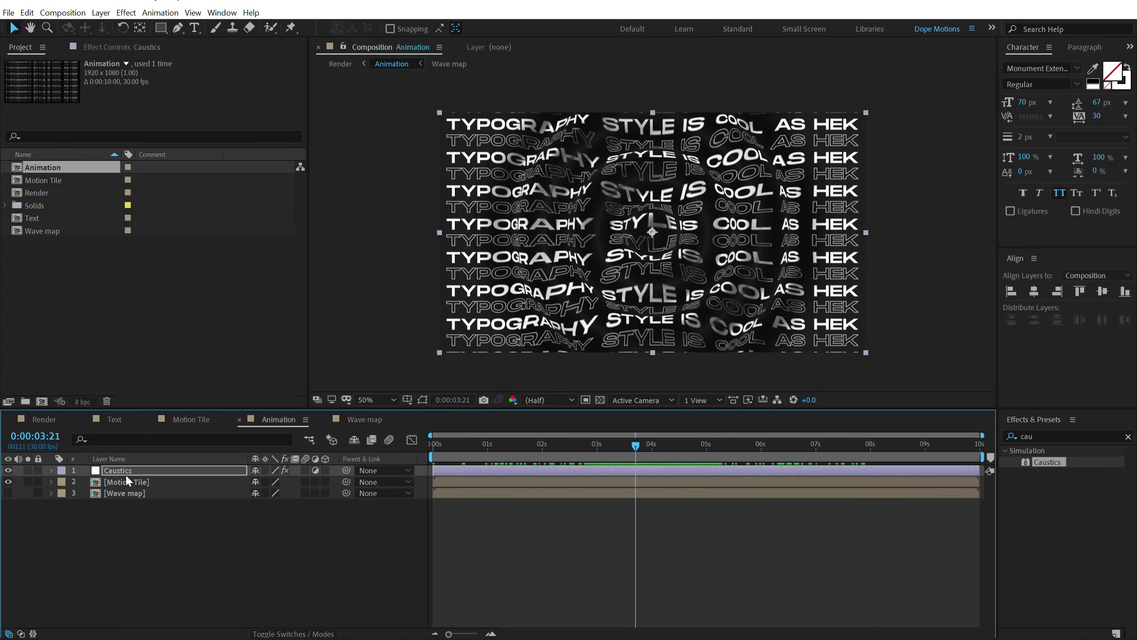
left_click(120, 471)
left_click(107, 49)
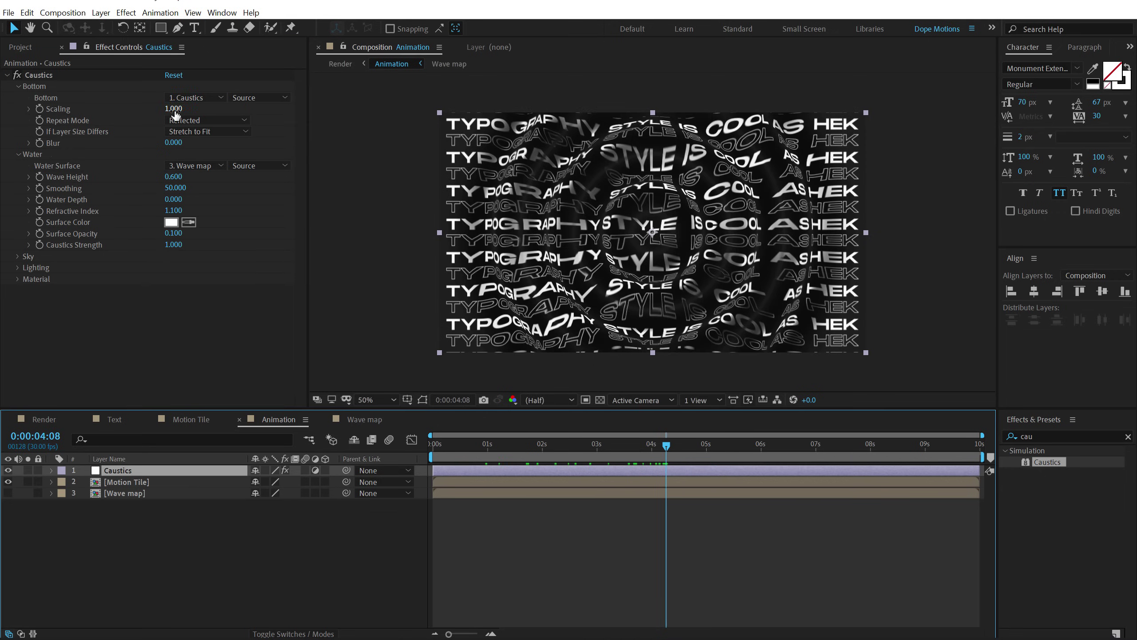
left_click(176, 109)
type(".8")
key("Return")
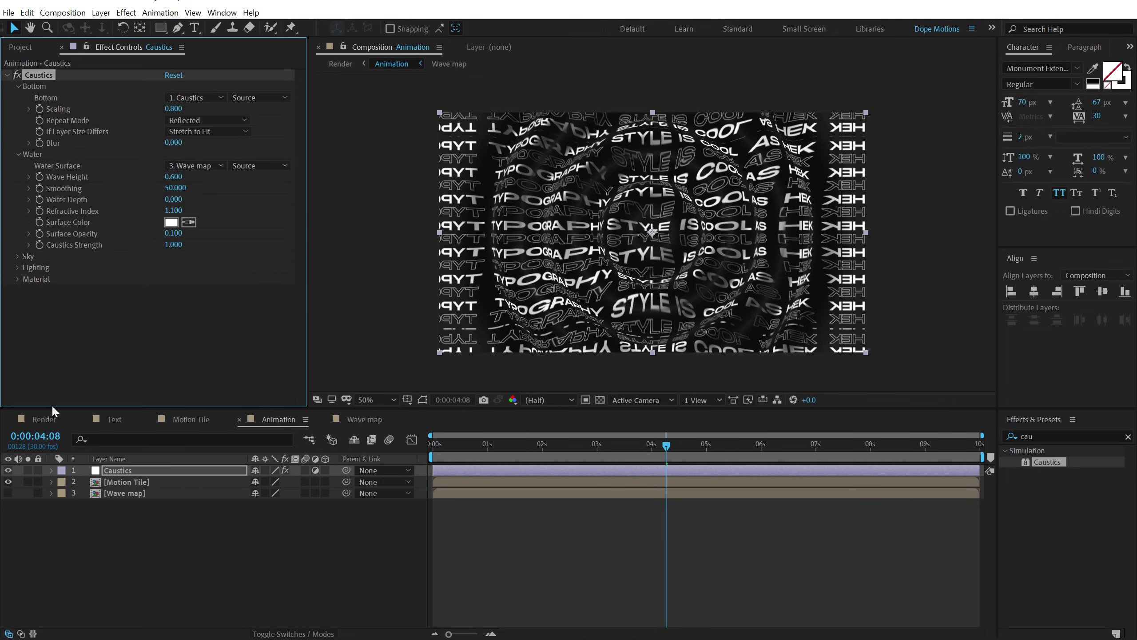
left_click(44, 419)
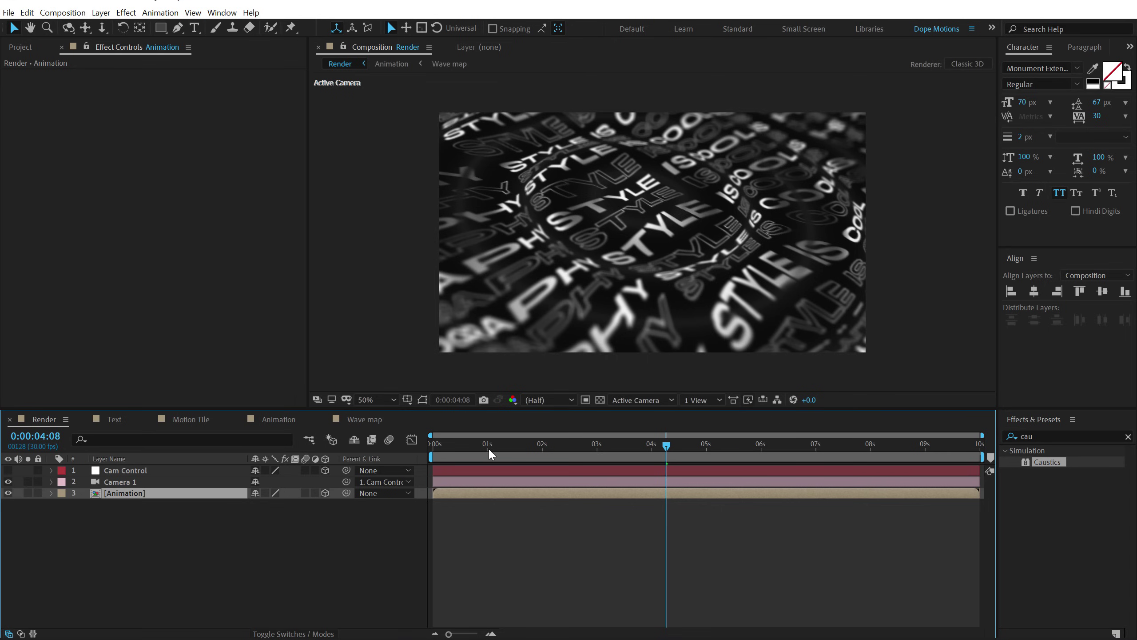
- At Full resolution, play back the opening of the camera move up to about 3:12
left_click_drag(489, 449, 652, 445)
left_click(571, 400)
left_click(554, 421)
left_click(495, 522)
left_click(620, 437)
key("space")
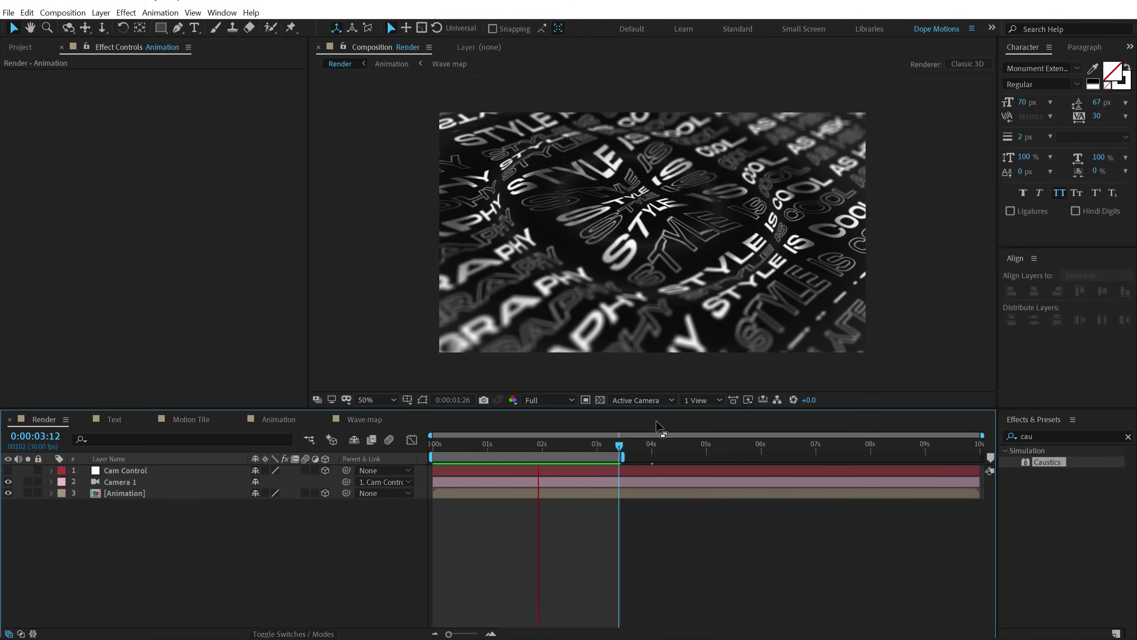
left_click(531, 444)
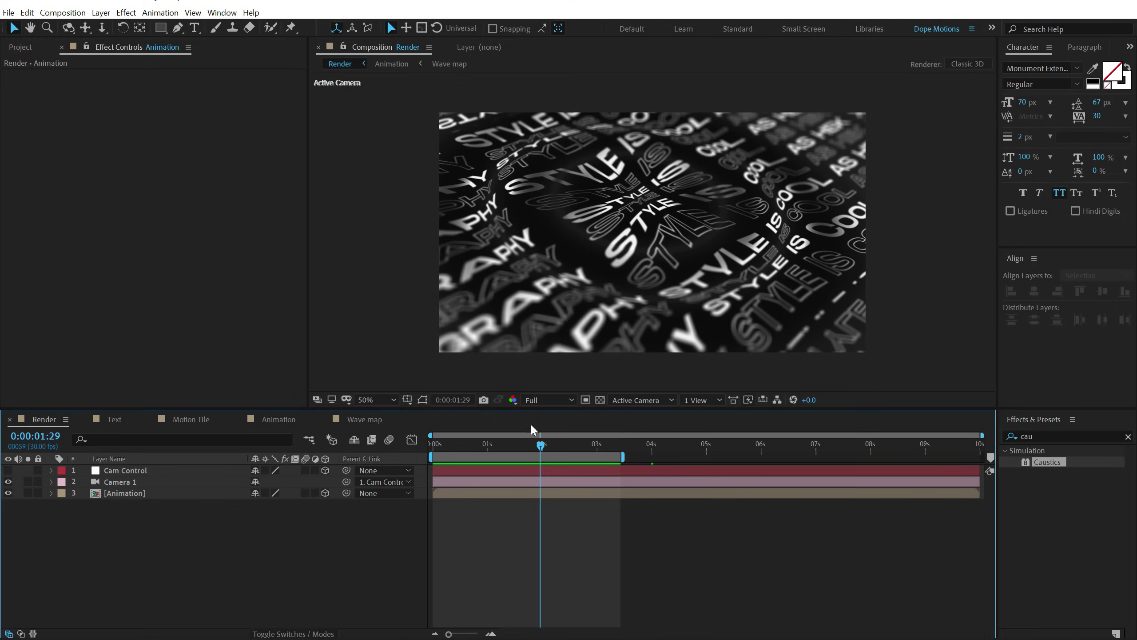
- Return the preview to Half resolution and scrub to about 2:12
left_click(545, 399)
left_click(541, 416)
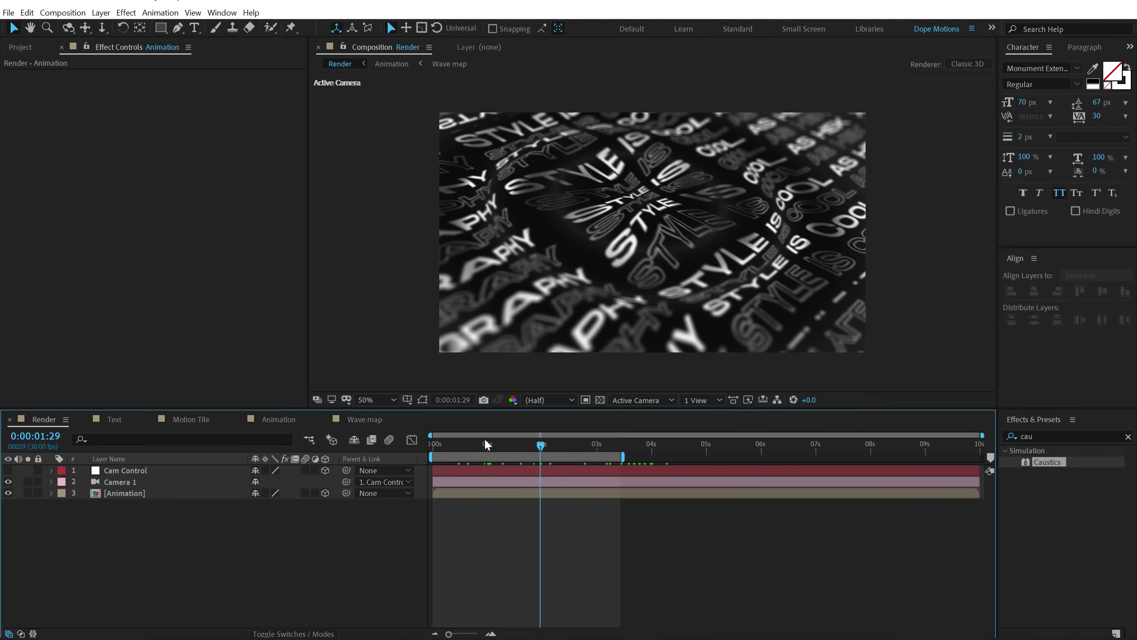
left_click_drag(491, 444, 557, 444)
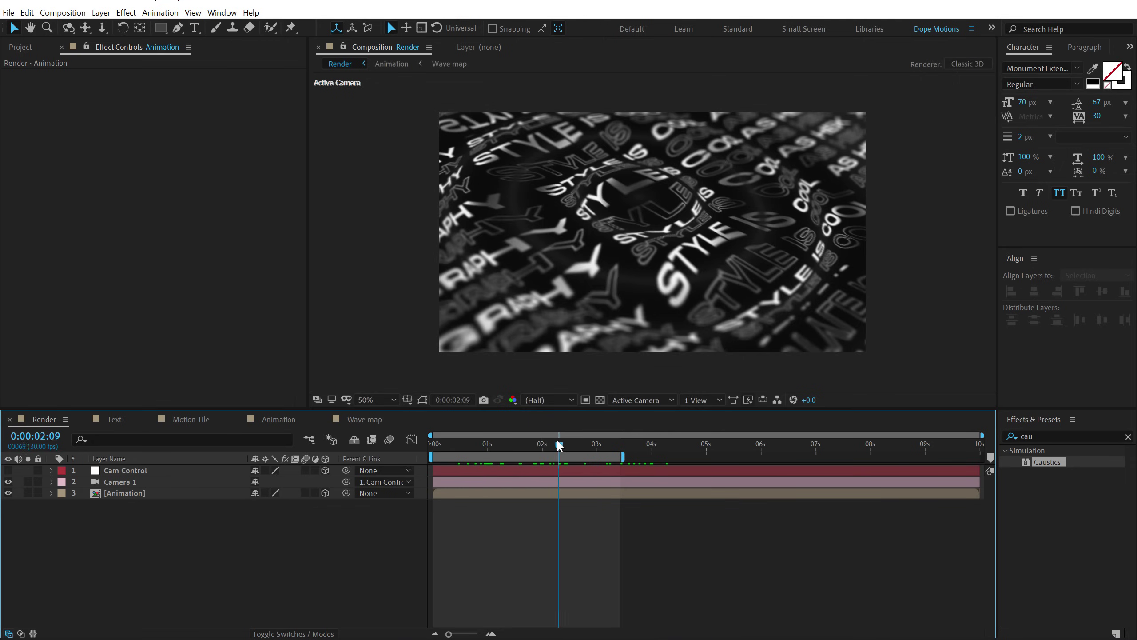
- Reveal Cam Control's rotation properties and set an Orientation keyframe at 0s
left_click(120, 471)
key("r")
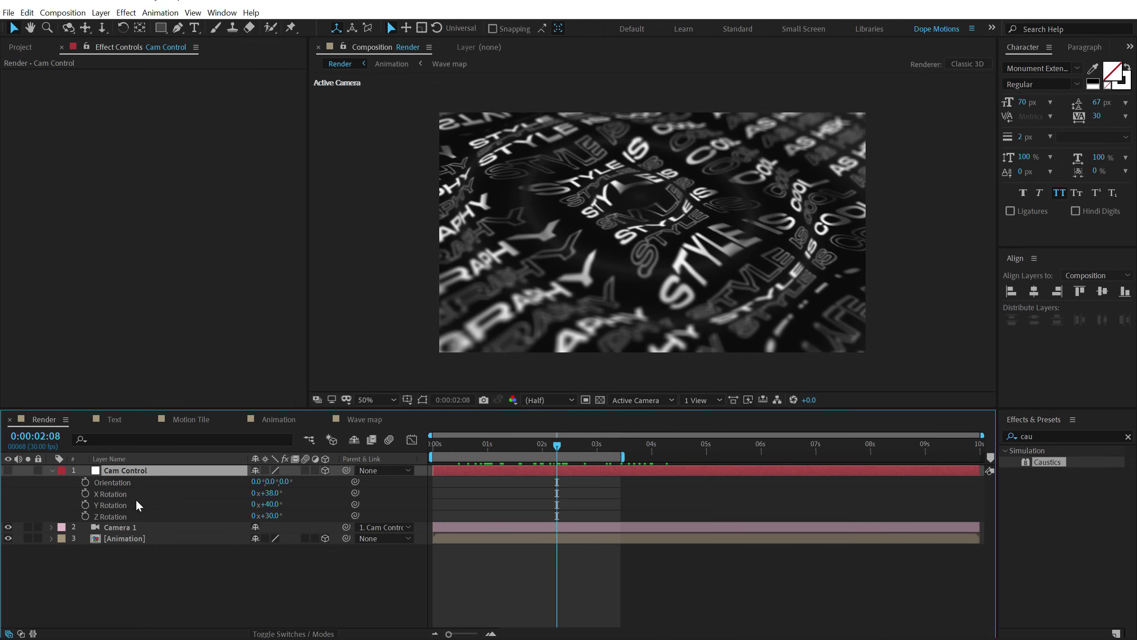
left_click_drag(283, 481, 286, 482)
key("ctrl+z")
left_click_drag(455, 447, 172, 490)
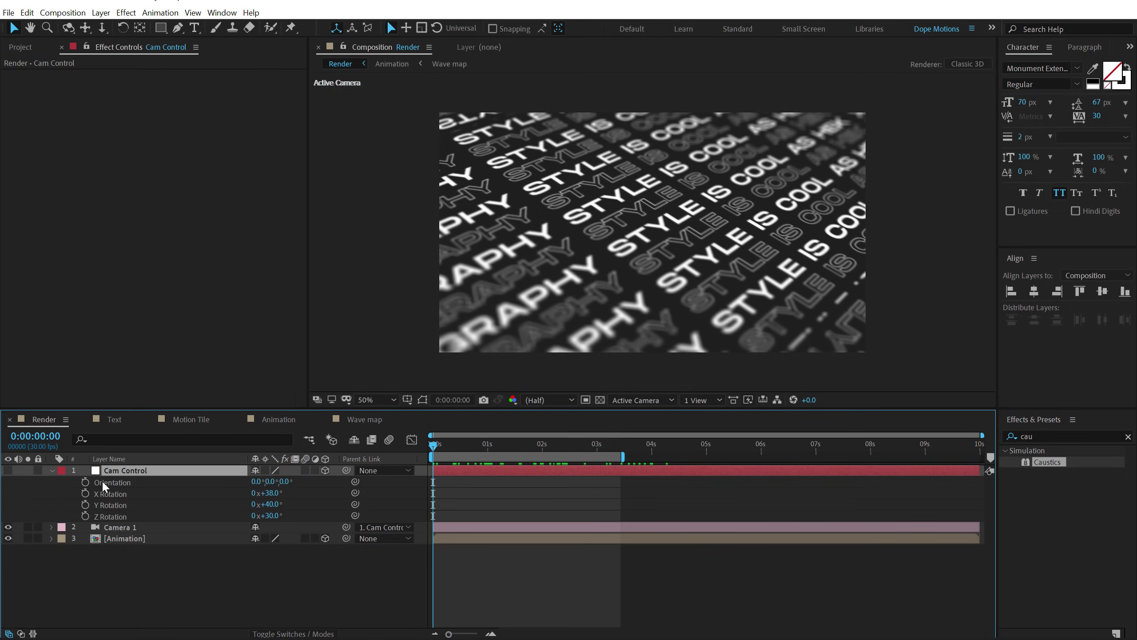
left_click(85, 481)
- At 9:29, roll Orientation Z to 10° and scrub through to check the rotation
left_click_drag(568, 448, 980, 446)
left_click_drag(286, 487, 293, 481)
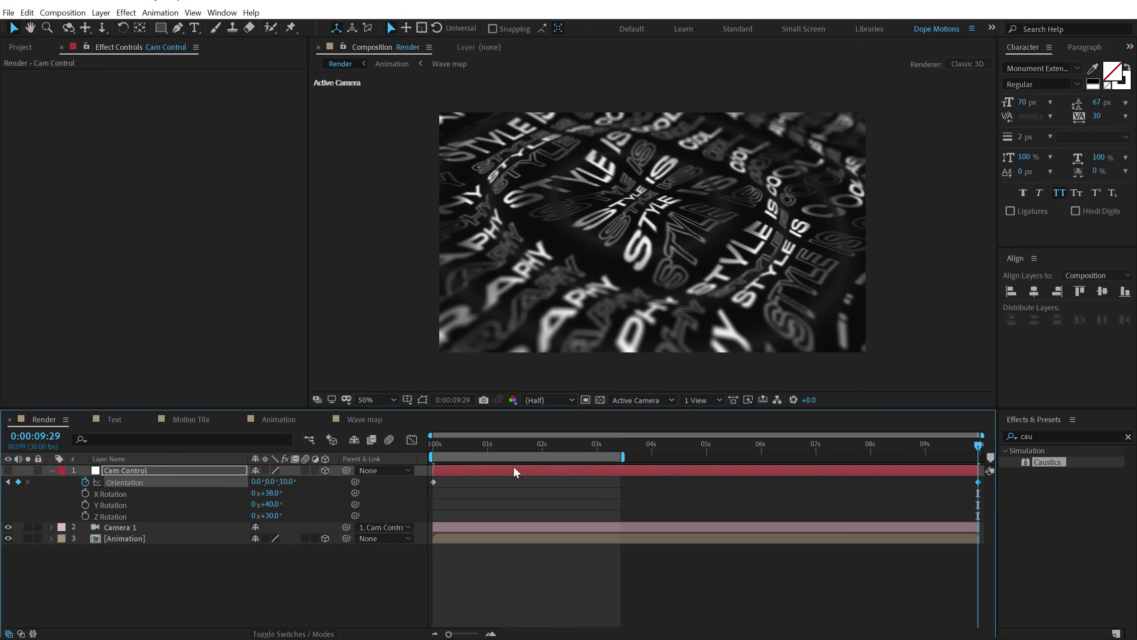
left_click_drag(453, 450, 789, 454)
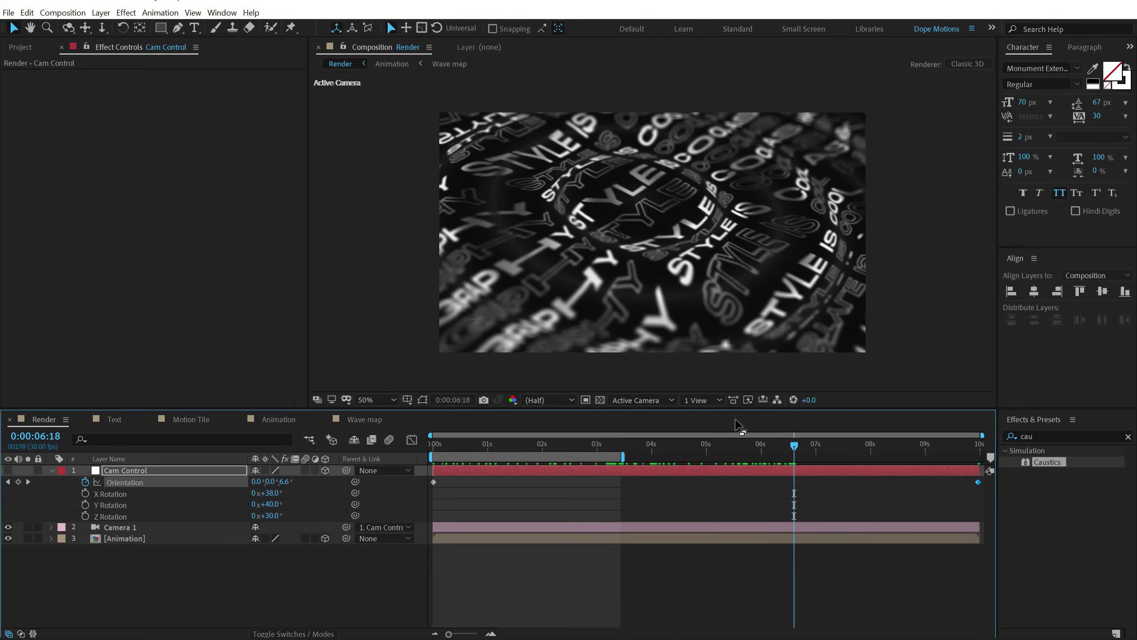